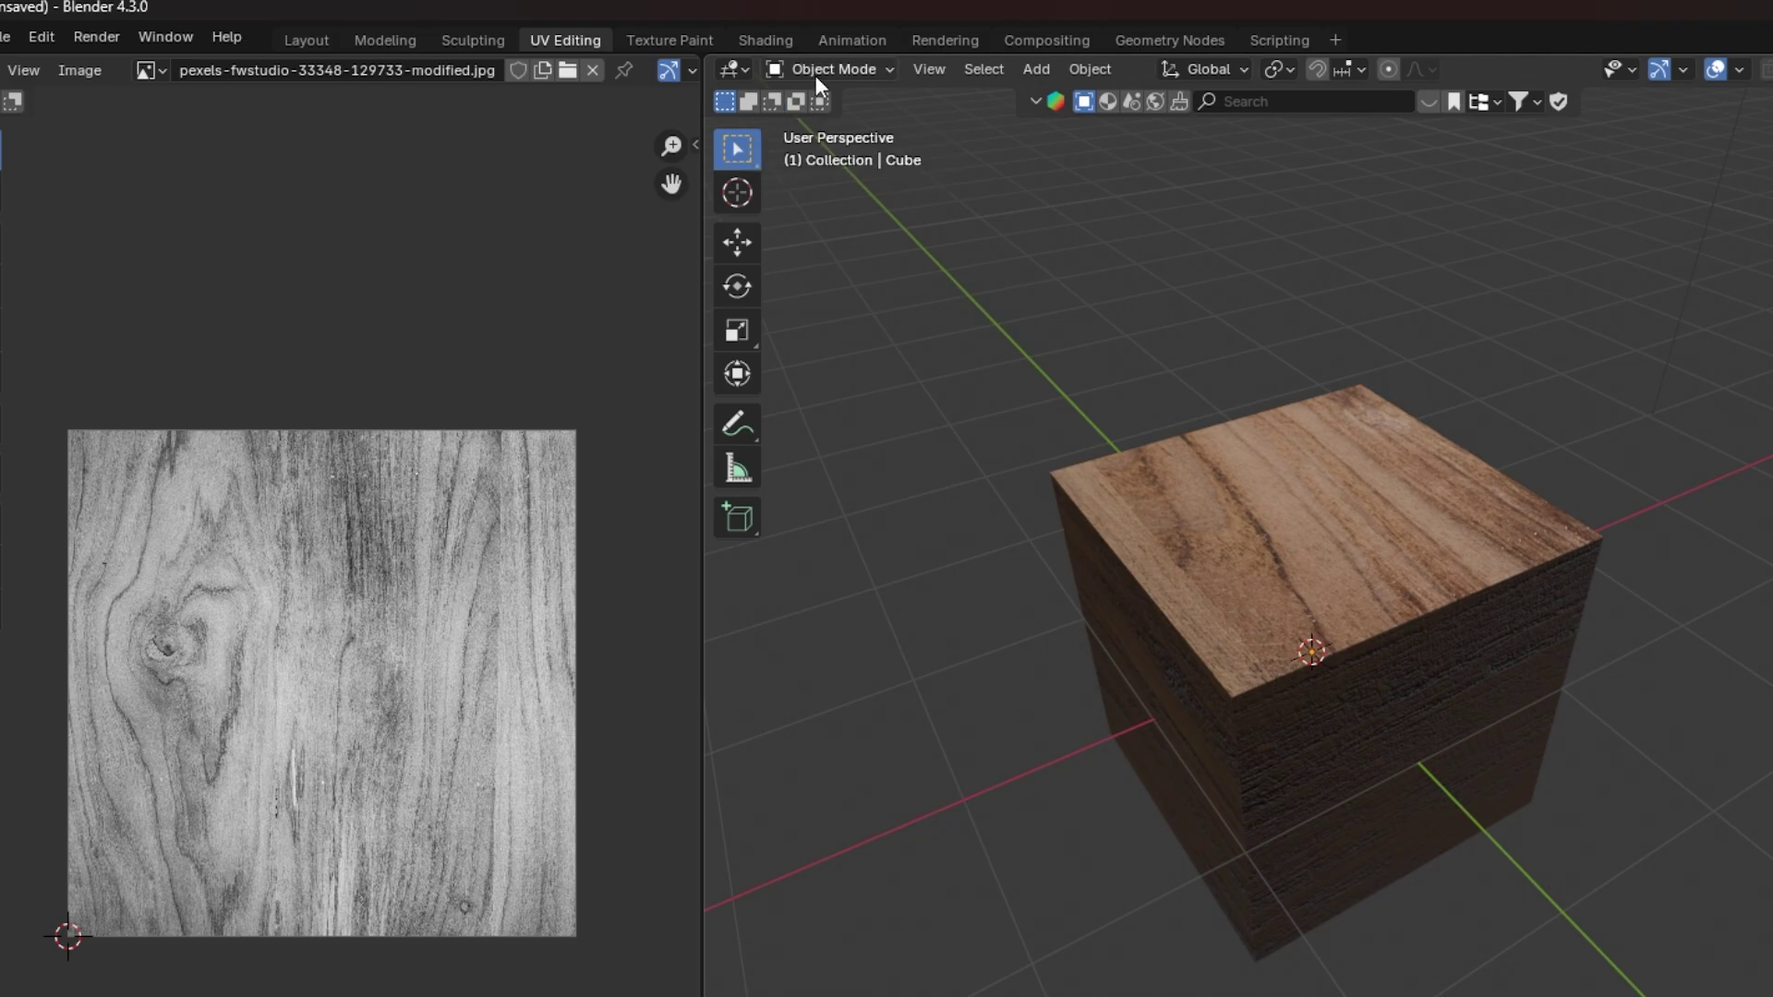
Select the Cube and switch it from Object Mode into Edit Mode
{"action": "left_click", "coordinate": [814, 75]}
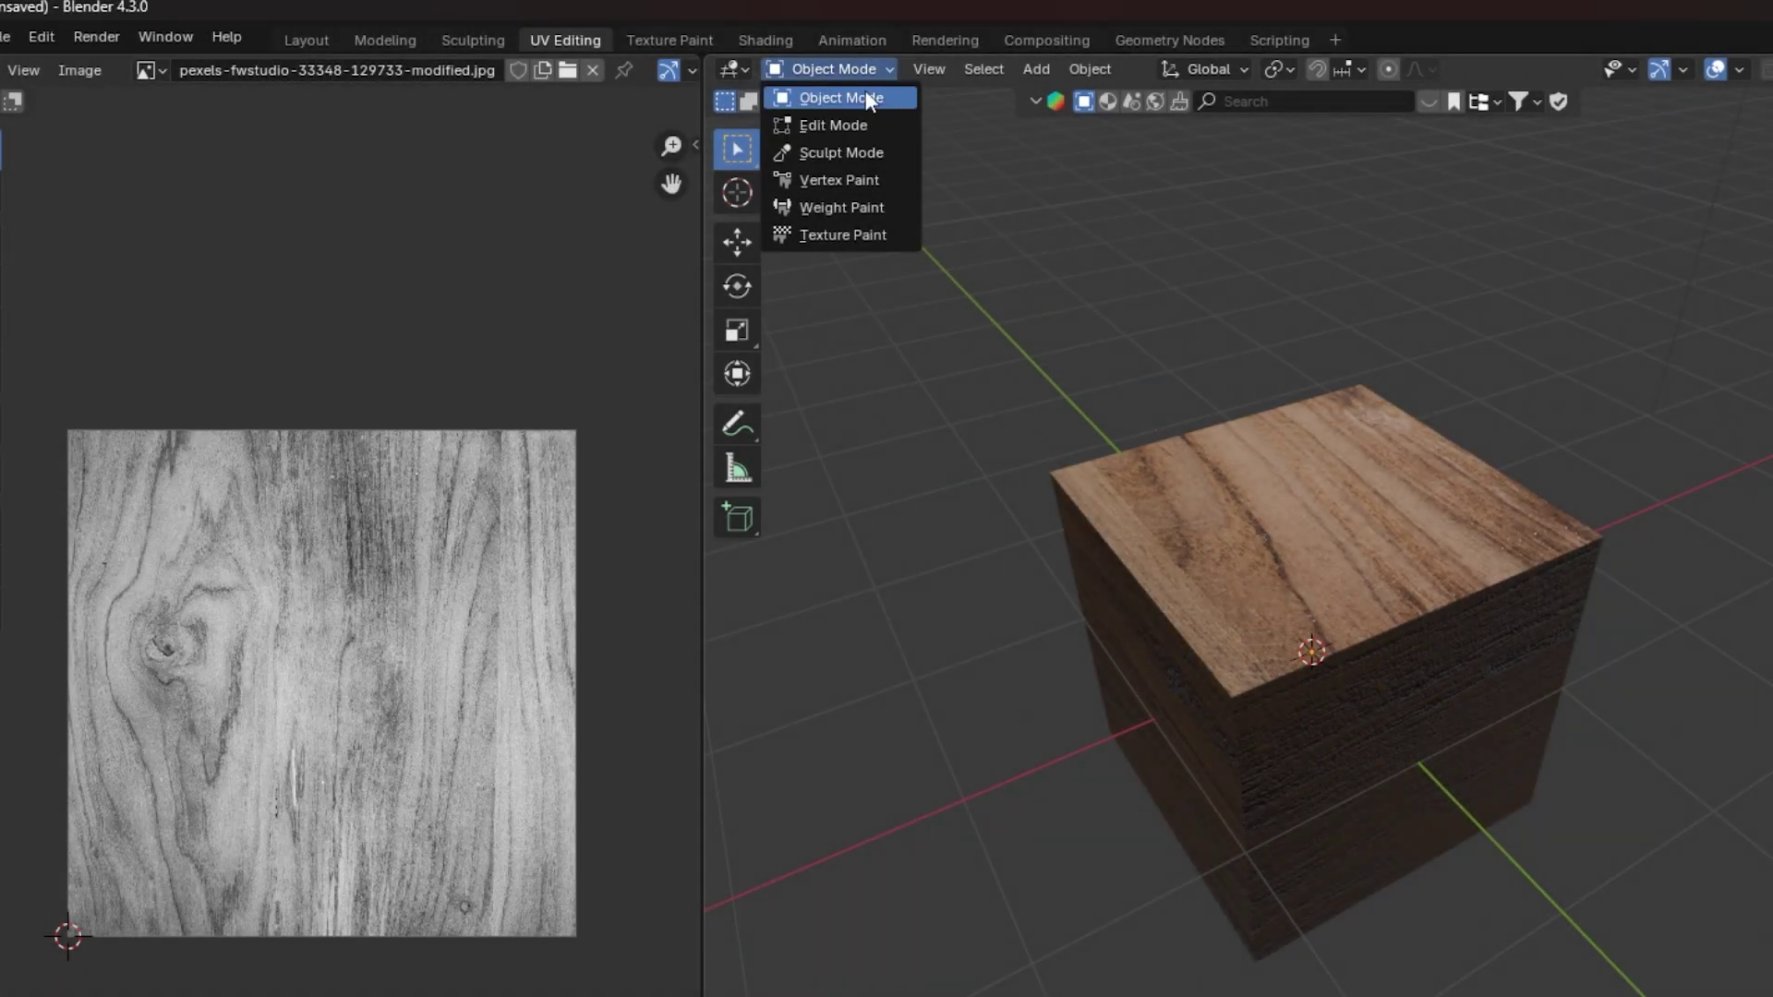
{"action": "left_click", "coordinate": [868, 92]}
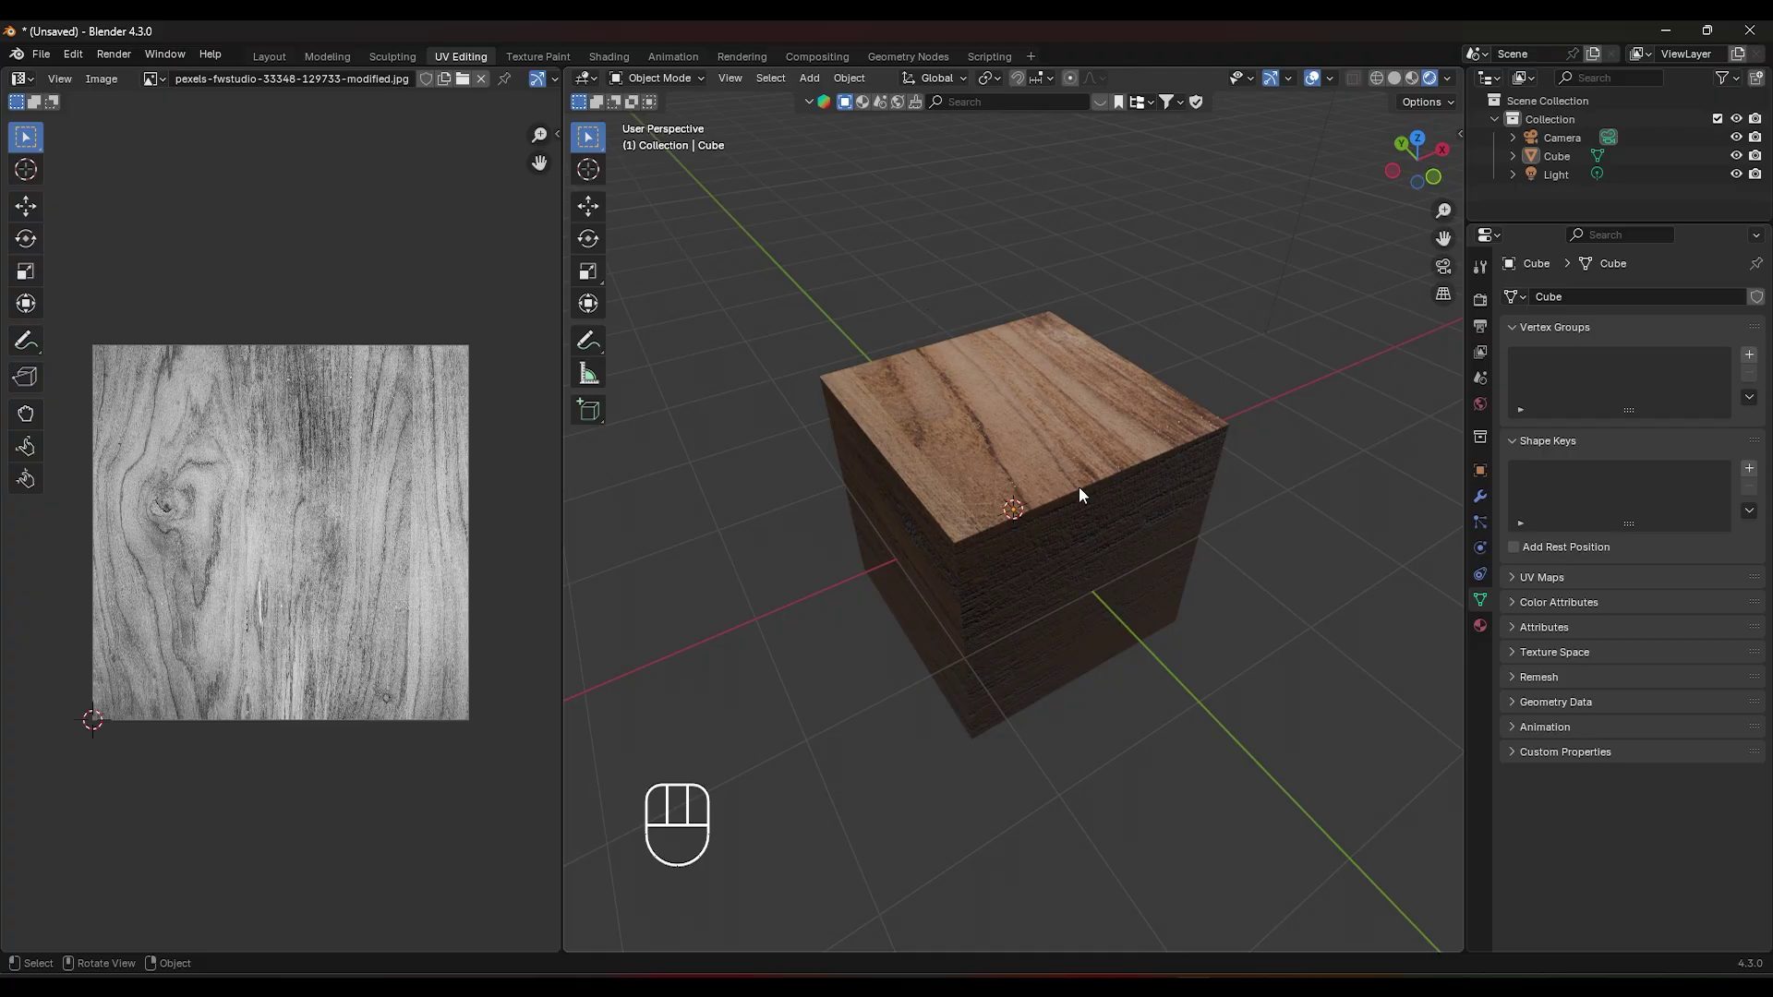
{"action": "left_click", "coordinate": [1071, 454]}
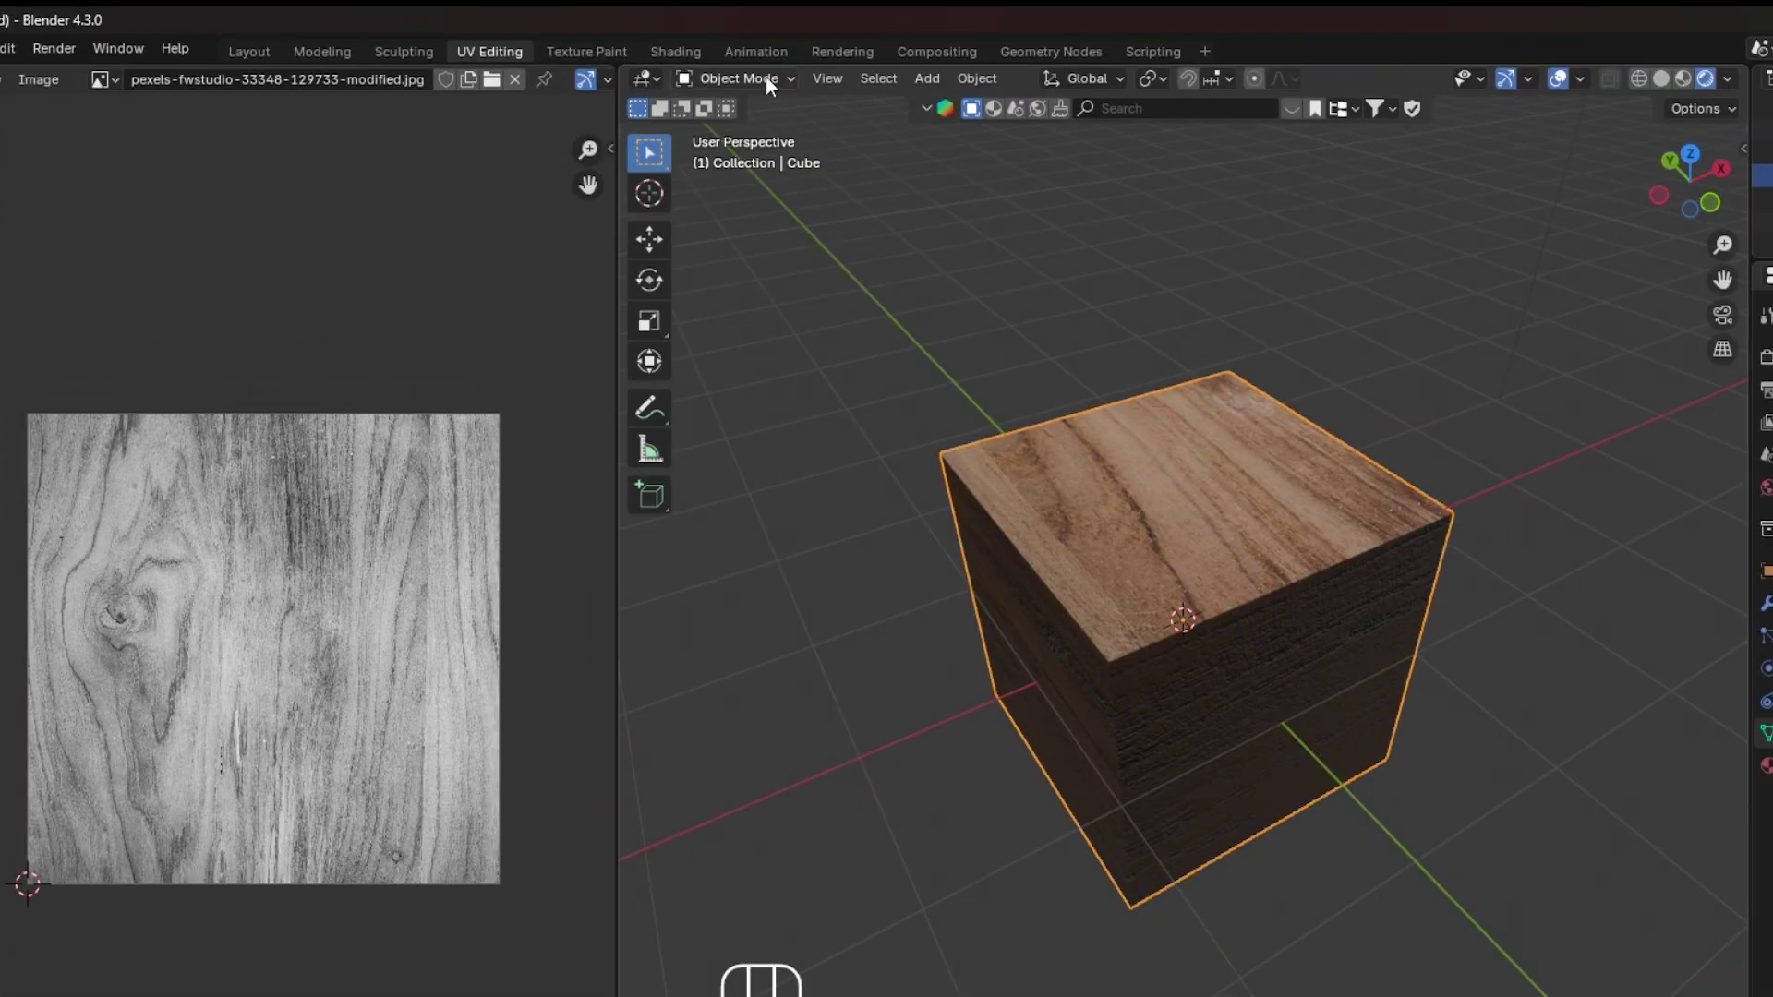
{"action": "left_click", "coordinate": [681, 76]}
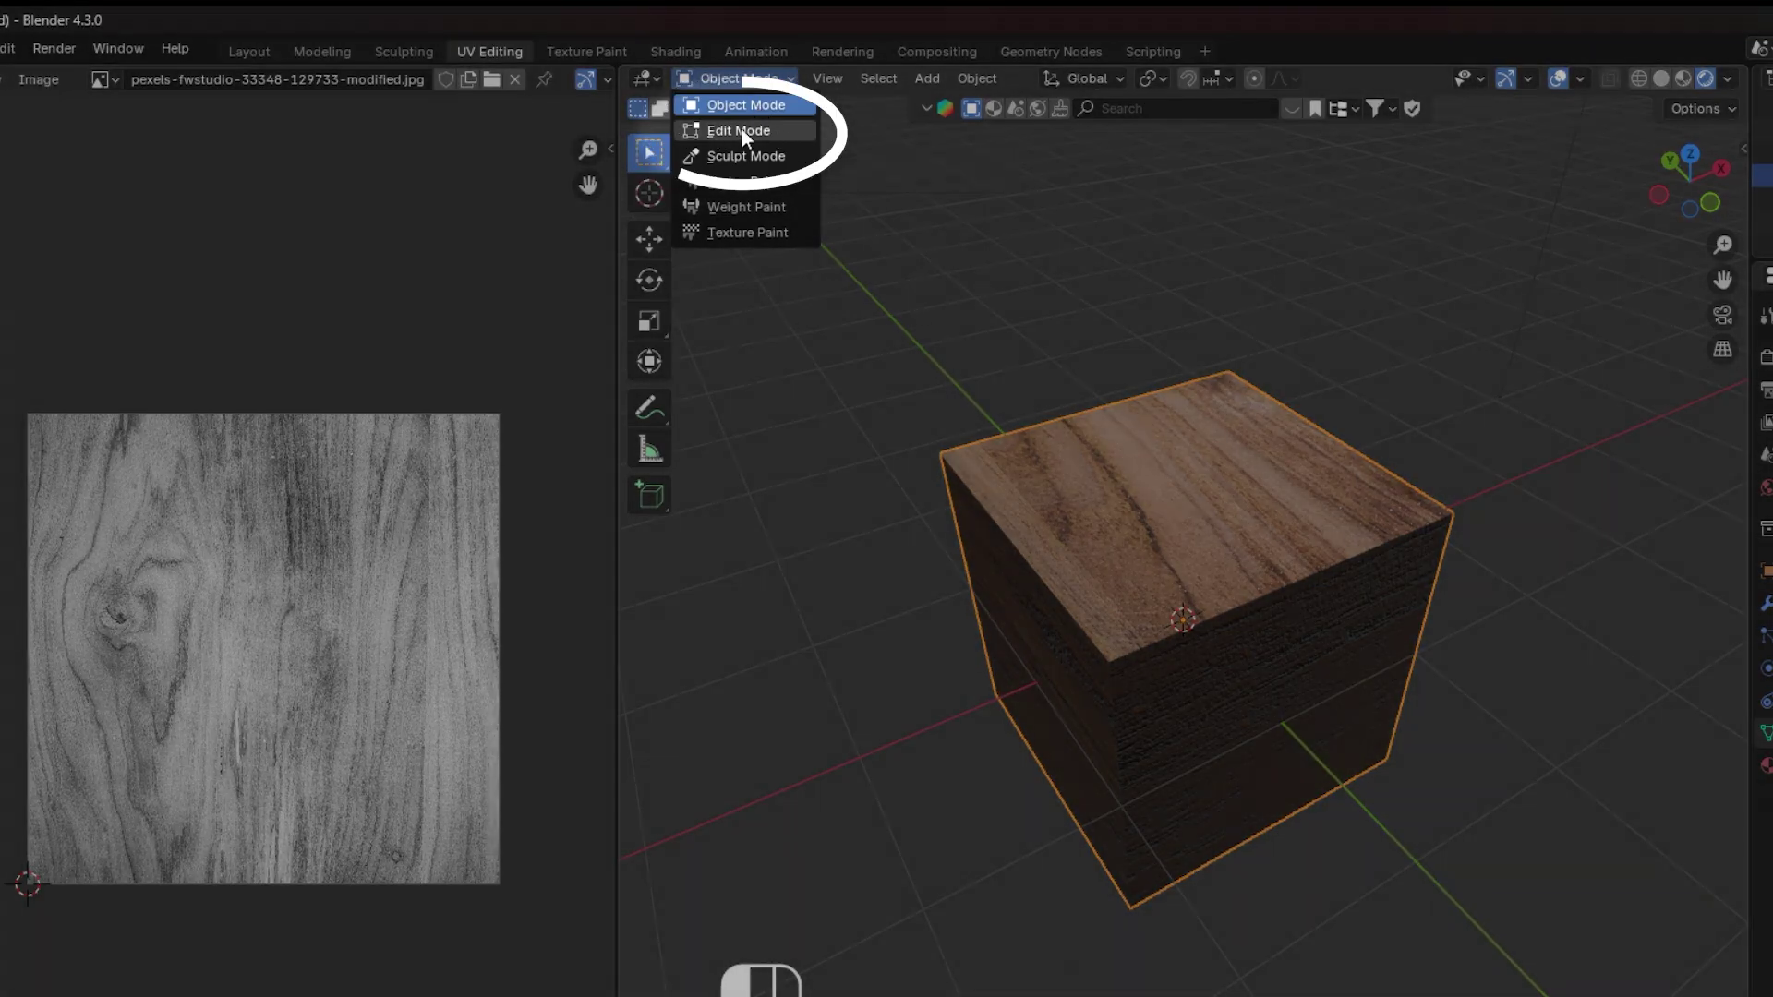
{"action": "left_click", "coordinate": [740, 129]}
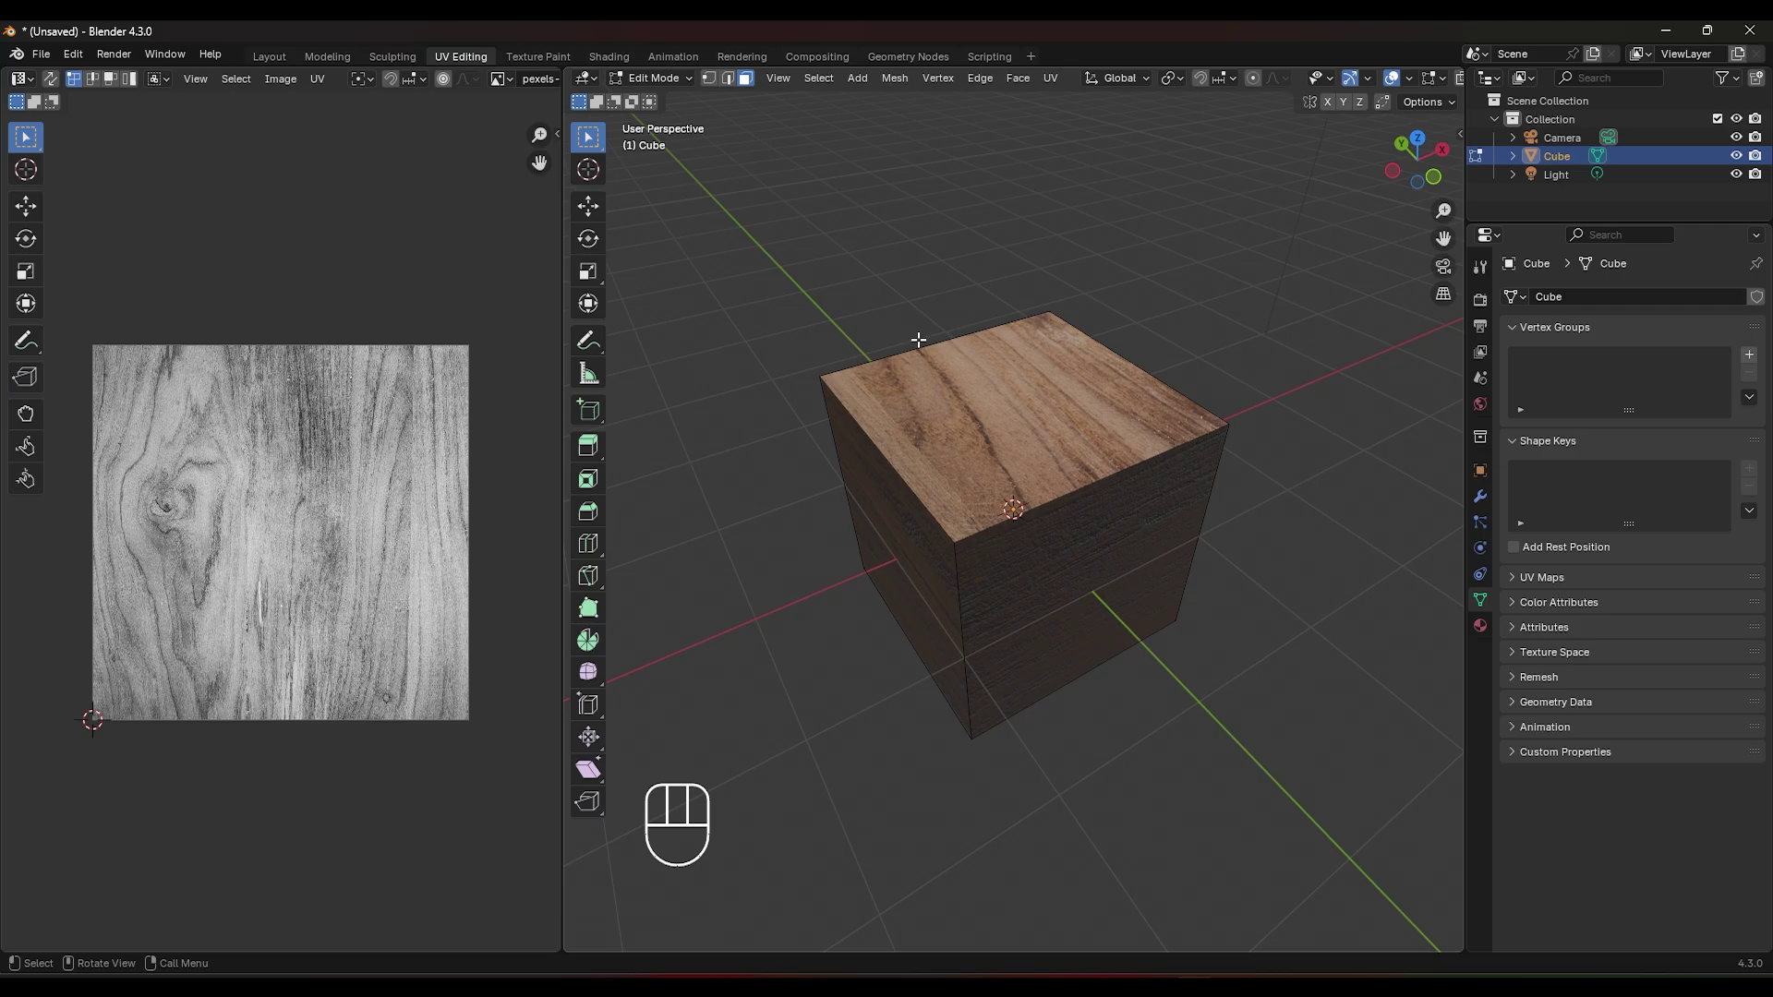
Select single cube faces to inspect their UV islands, then reselect all faces for the UV menu
{"action": "key", "text": "a"}
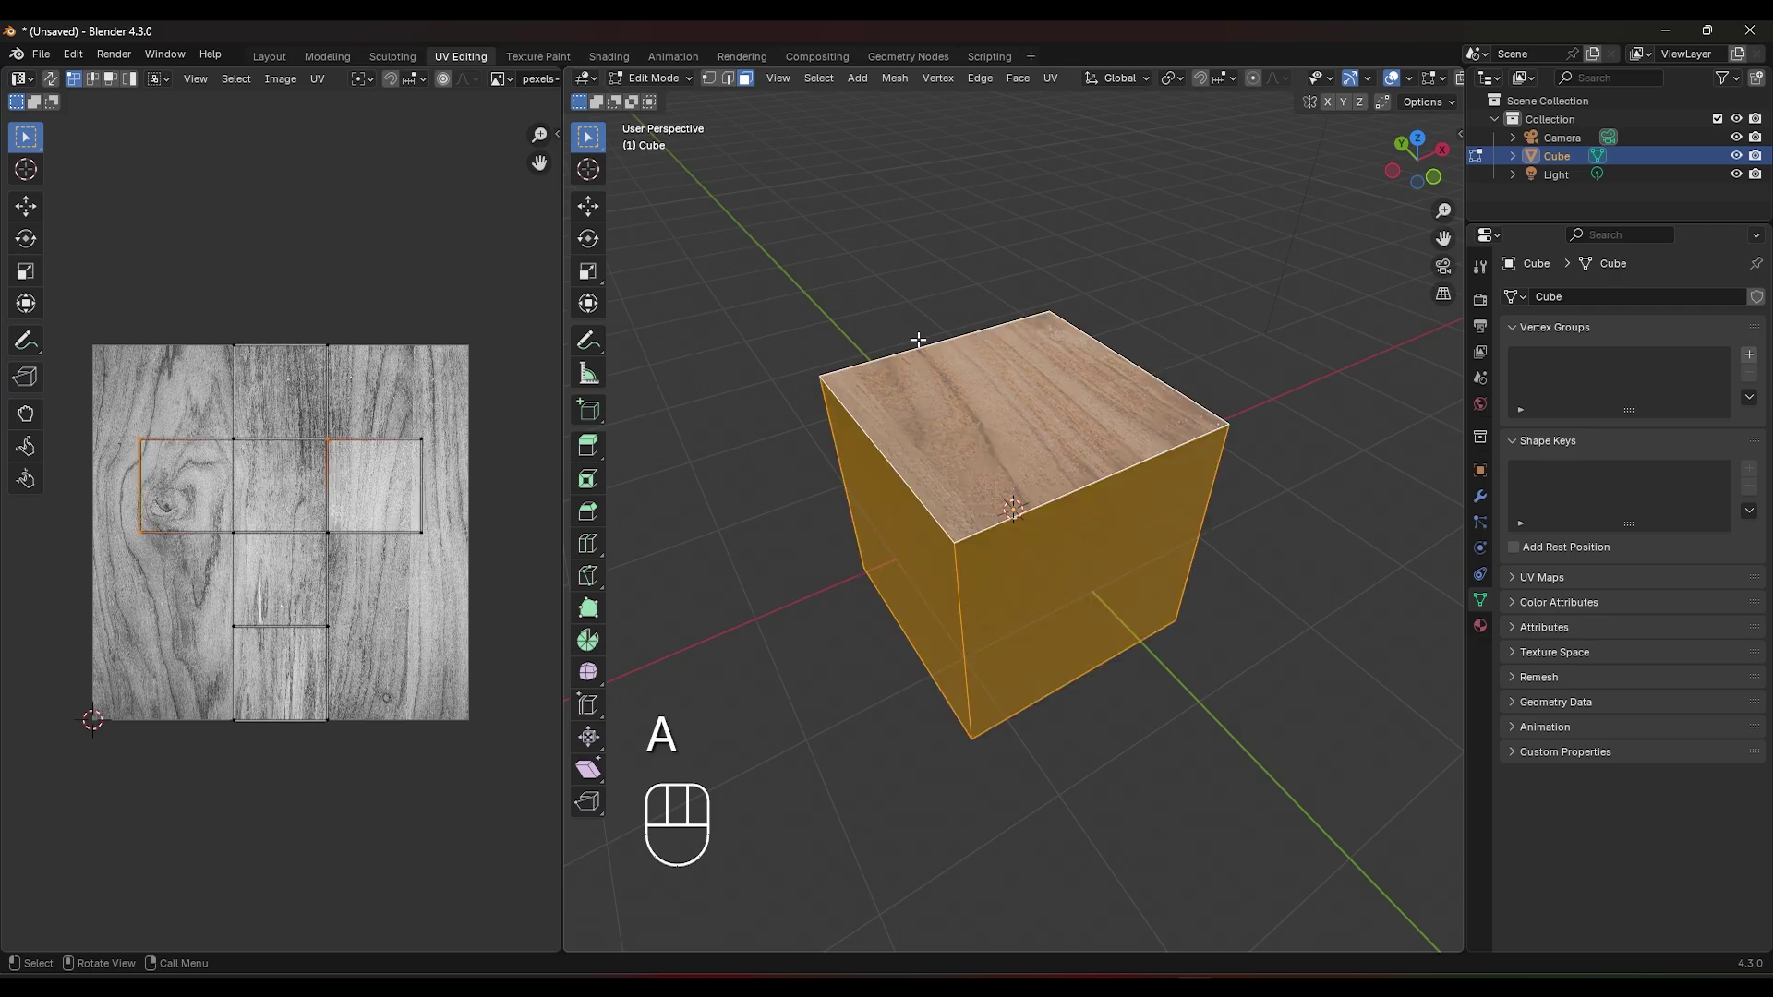
{"action": "left_click", "coordinate": [968, 410]}
{"action": "left_click", "coordinate": [1041, 594]}
{"action": "left_click", "coordinate": [918, 548]}
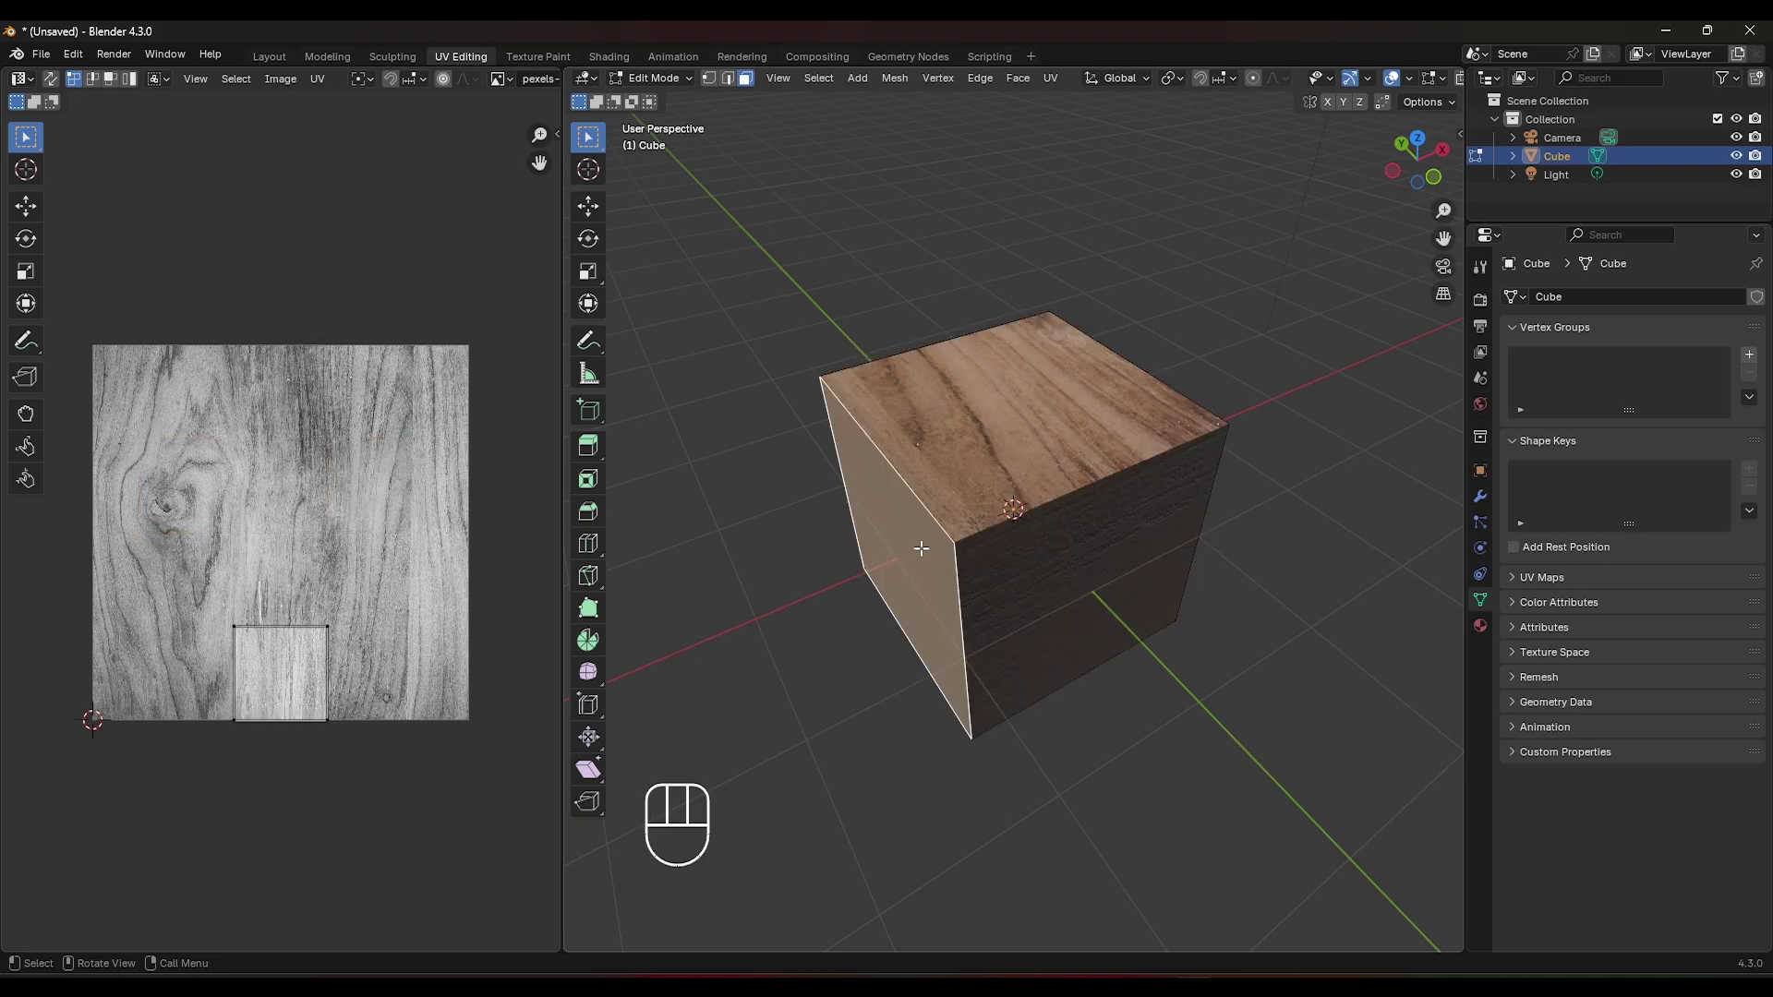
{"action": "left_click", "coordinate": [950, 457]}
{"action": "left_click", "coordinate": [1094, 579]}
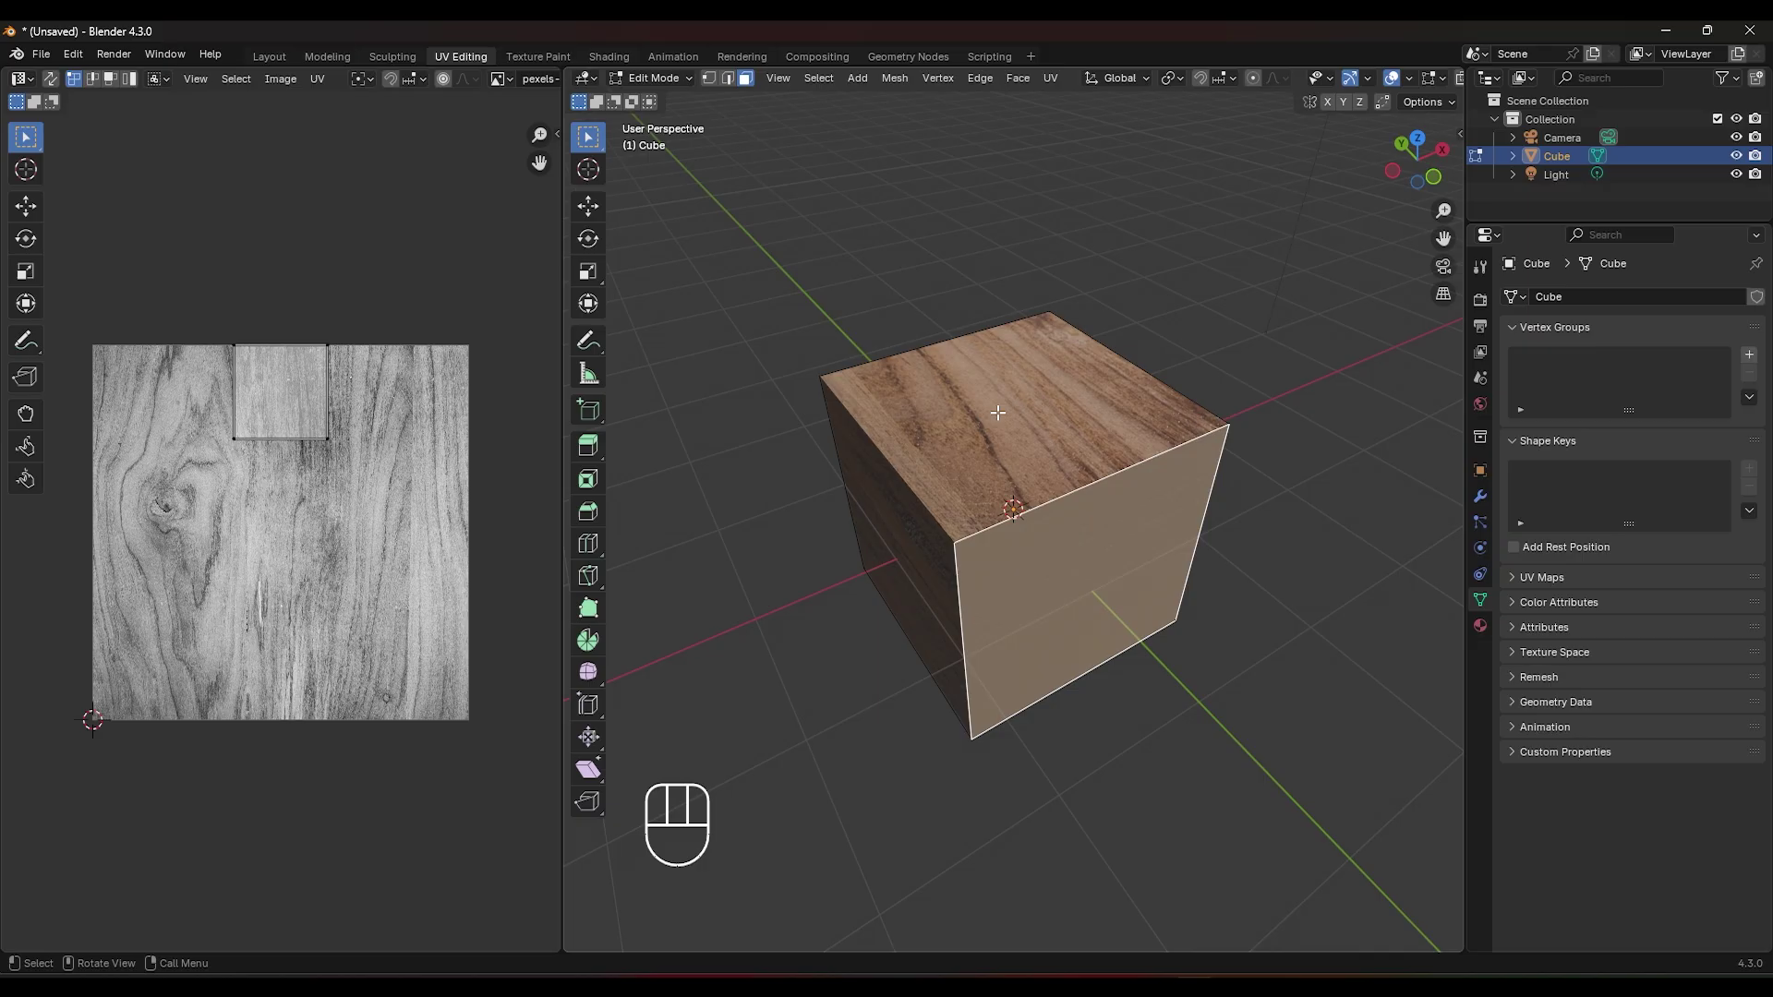
{"action": "key", "text": "a"}
{"action": "key", "text": "u"}
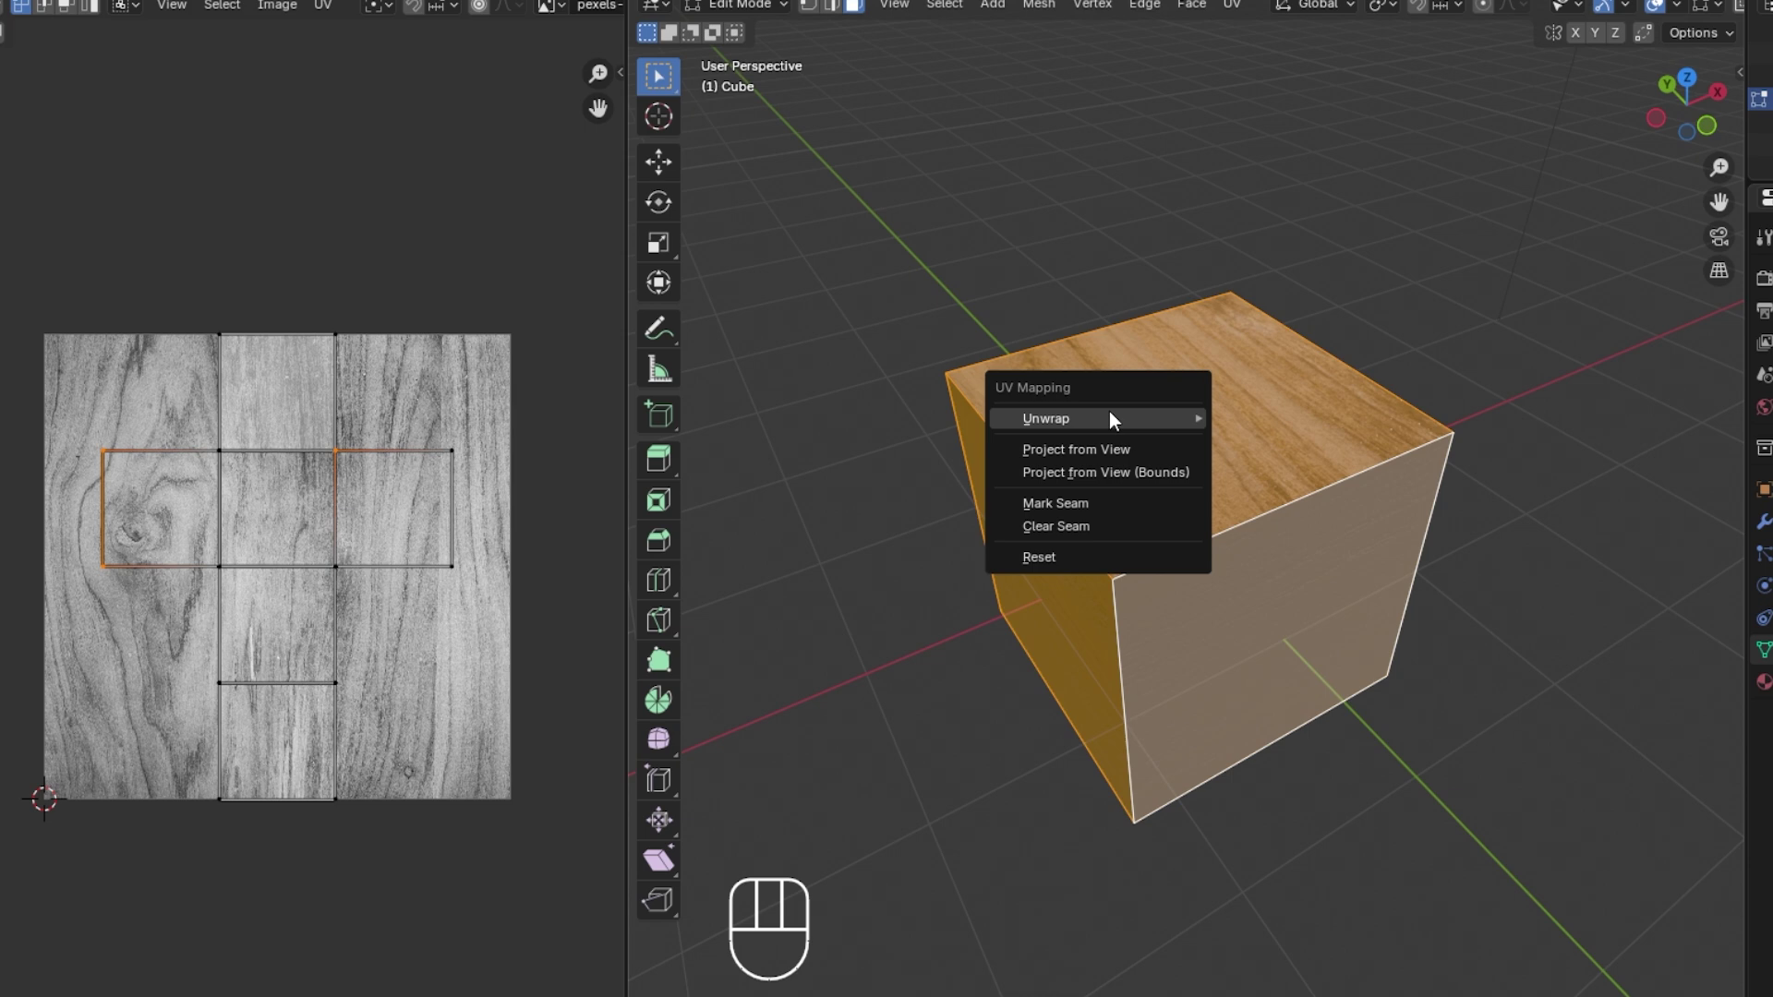
Unwrap all the cube's faces with the Angle Based method
{"action": "mouse_move", "coordinate": [1110, 412]}
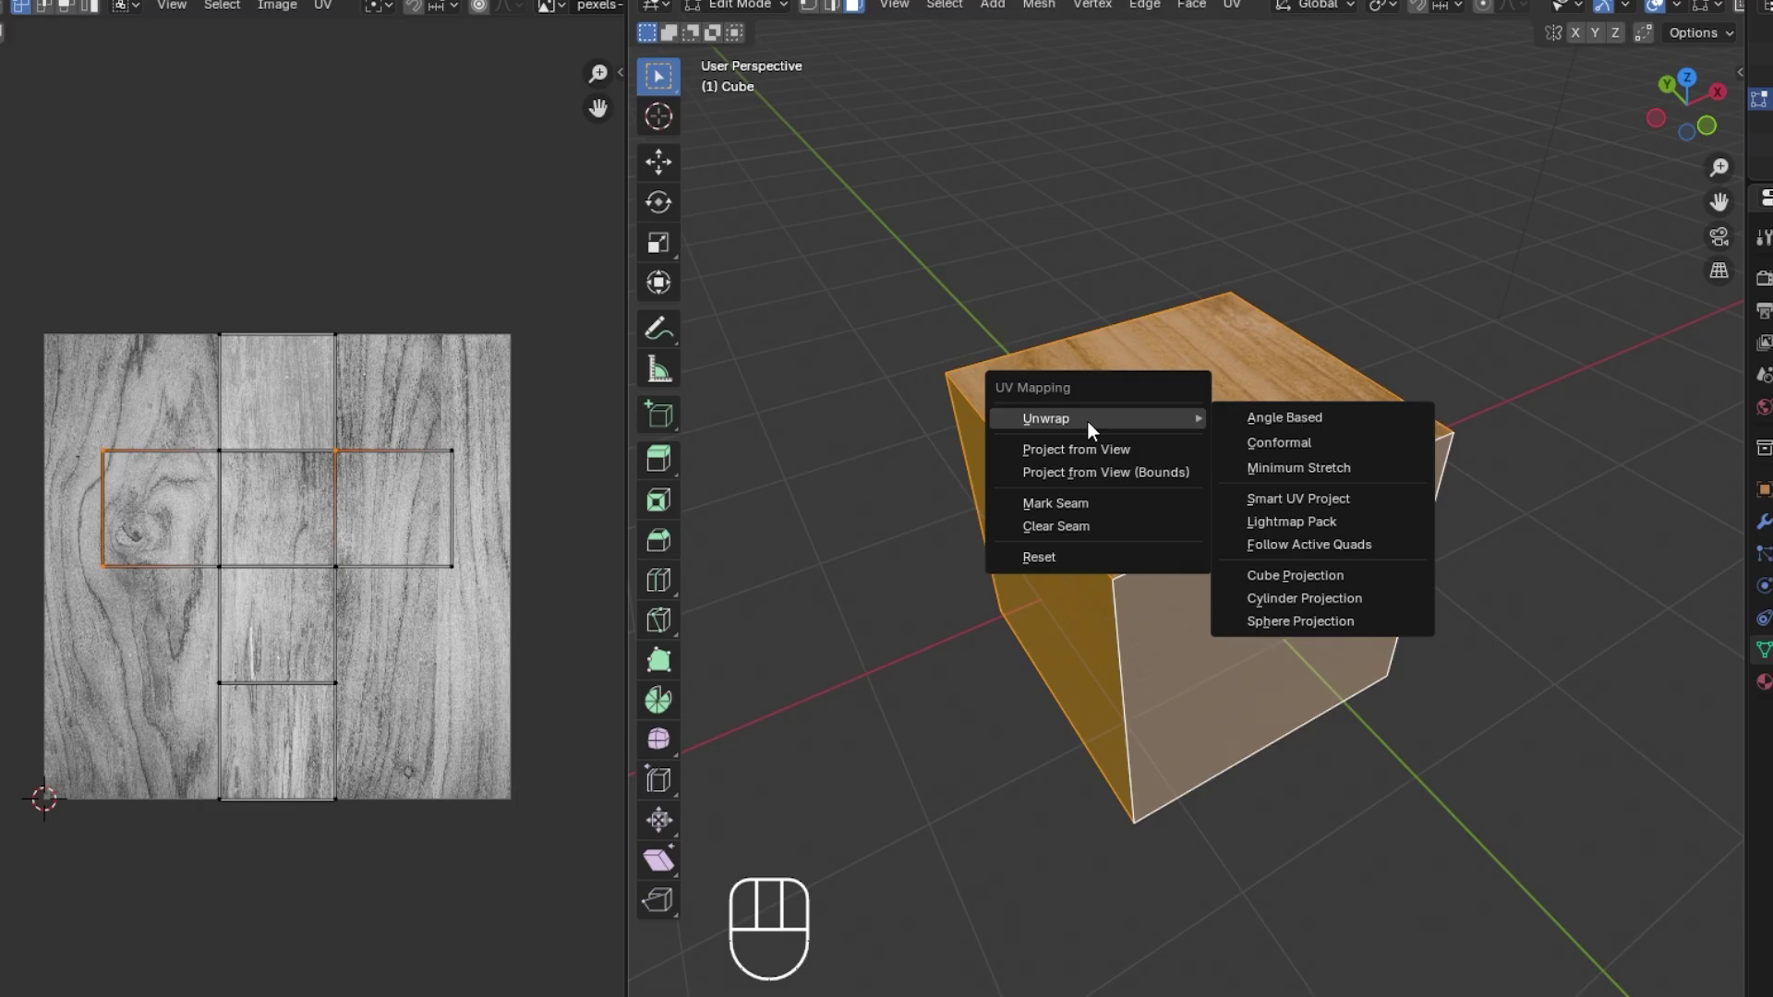
{"action": "left_click", "coordinate": [1276, 415]}
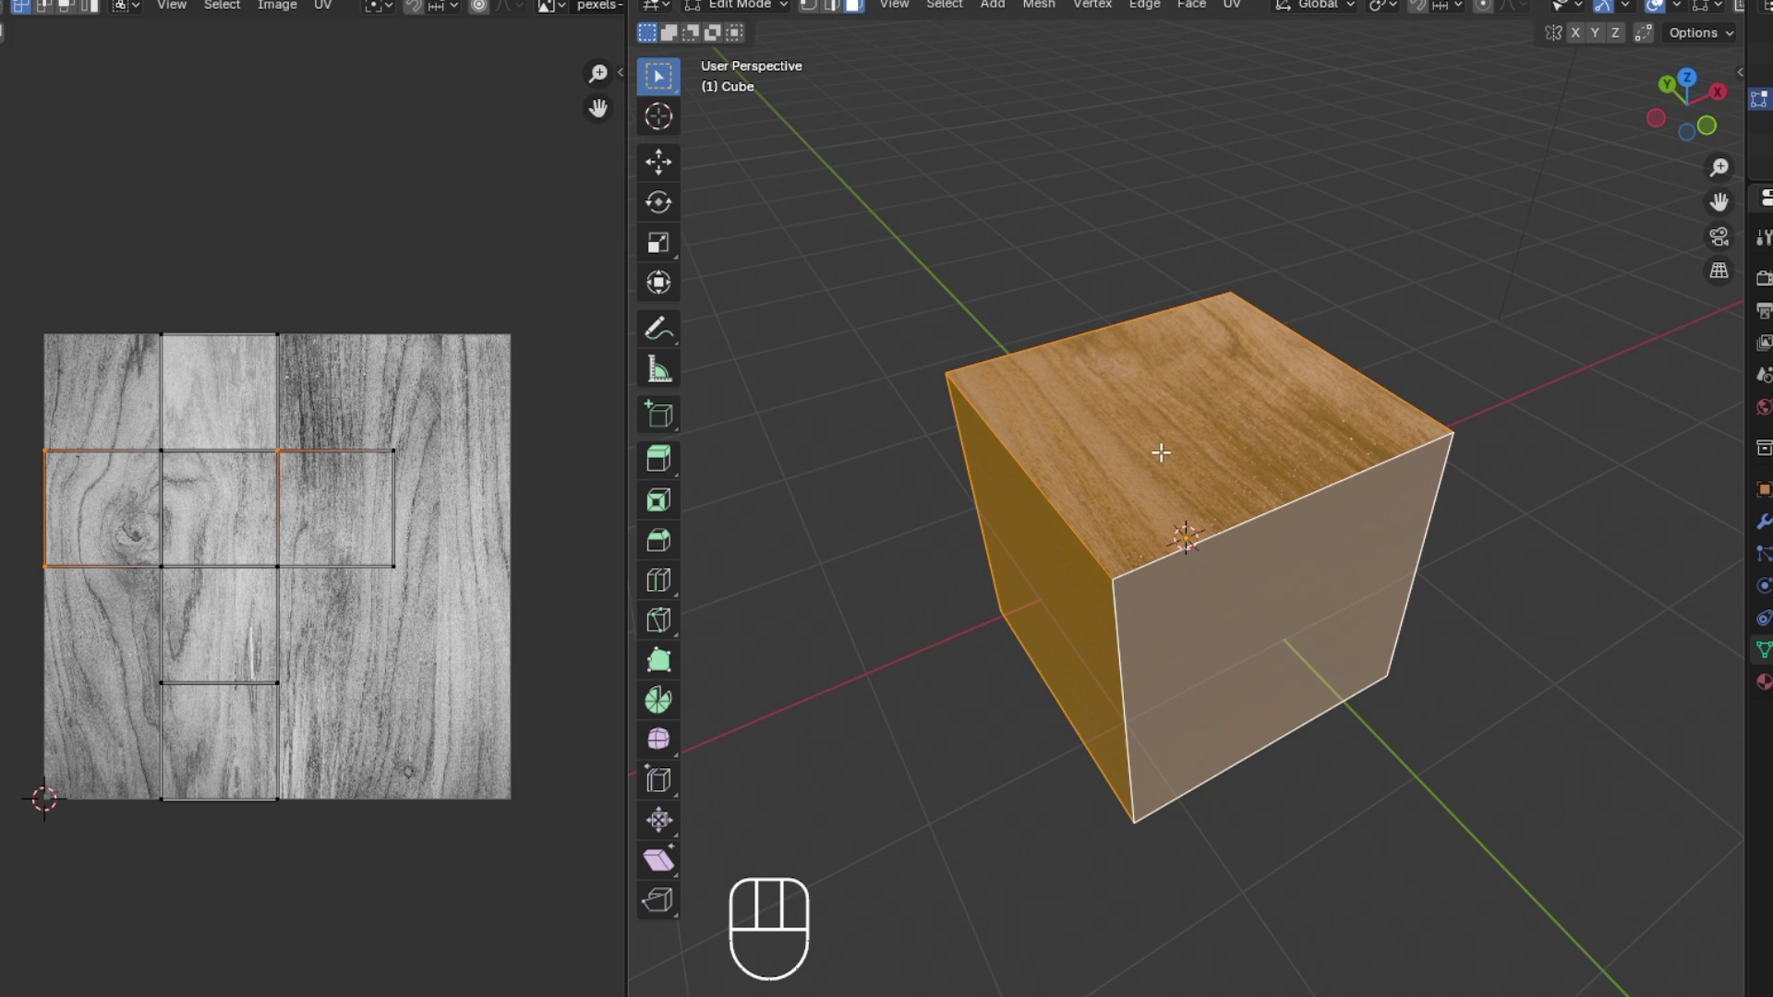
Re-unwrap with Smart UV Project at a 66° angle limit and box-select five islands
{"action": "key", "text": "u"}
{"action": "mouse_move", "coordinate": [1161, 452]}
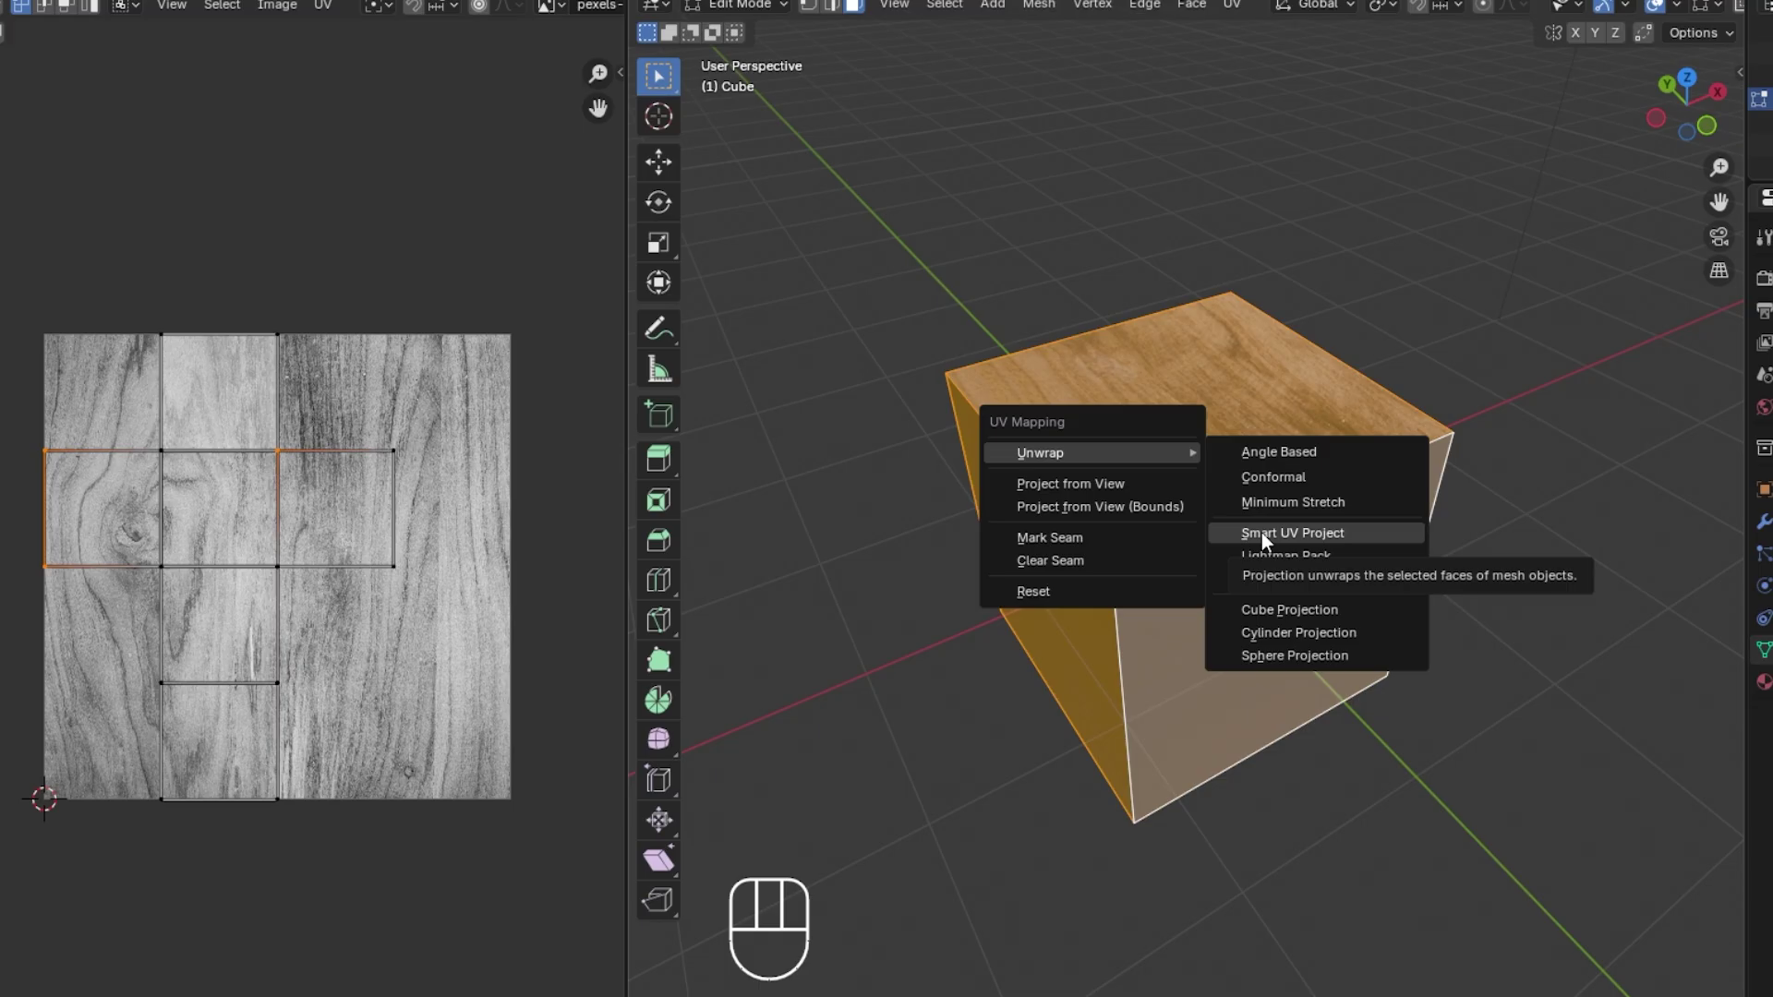
{"action": "left_click", "coordinate": [1261, 533]}
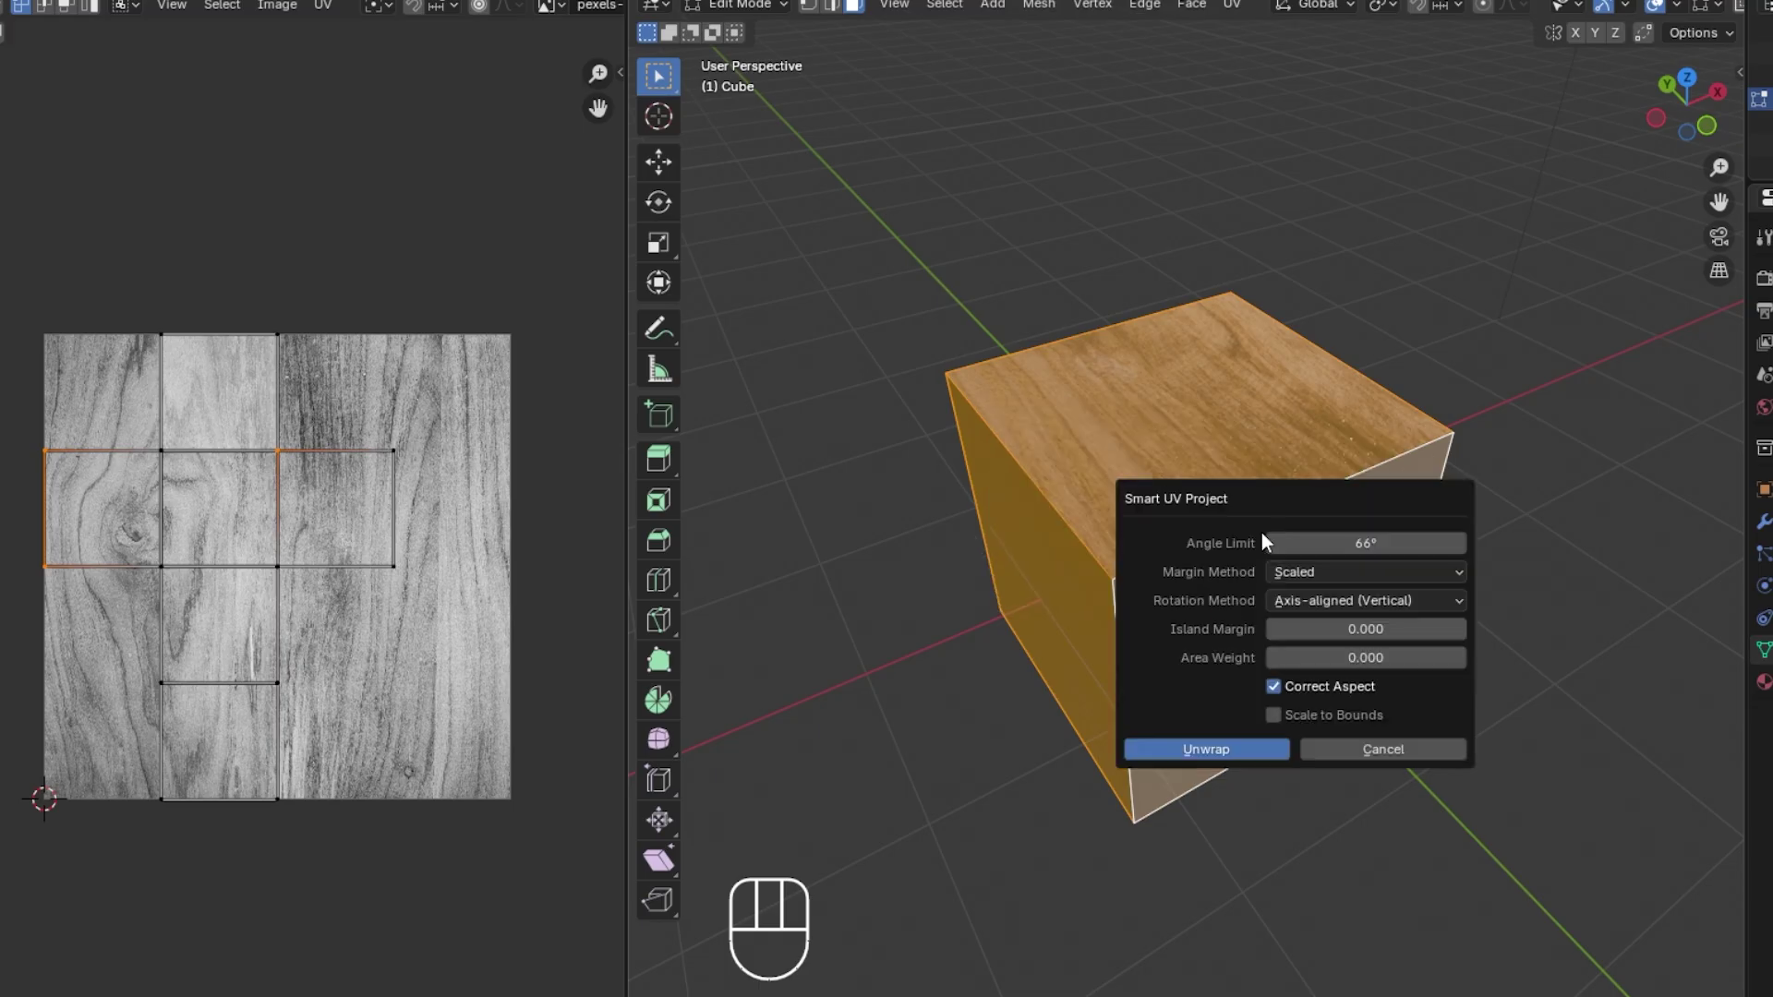
{"action": "left_click", "coordinate": [1233, 748]}
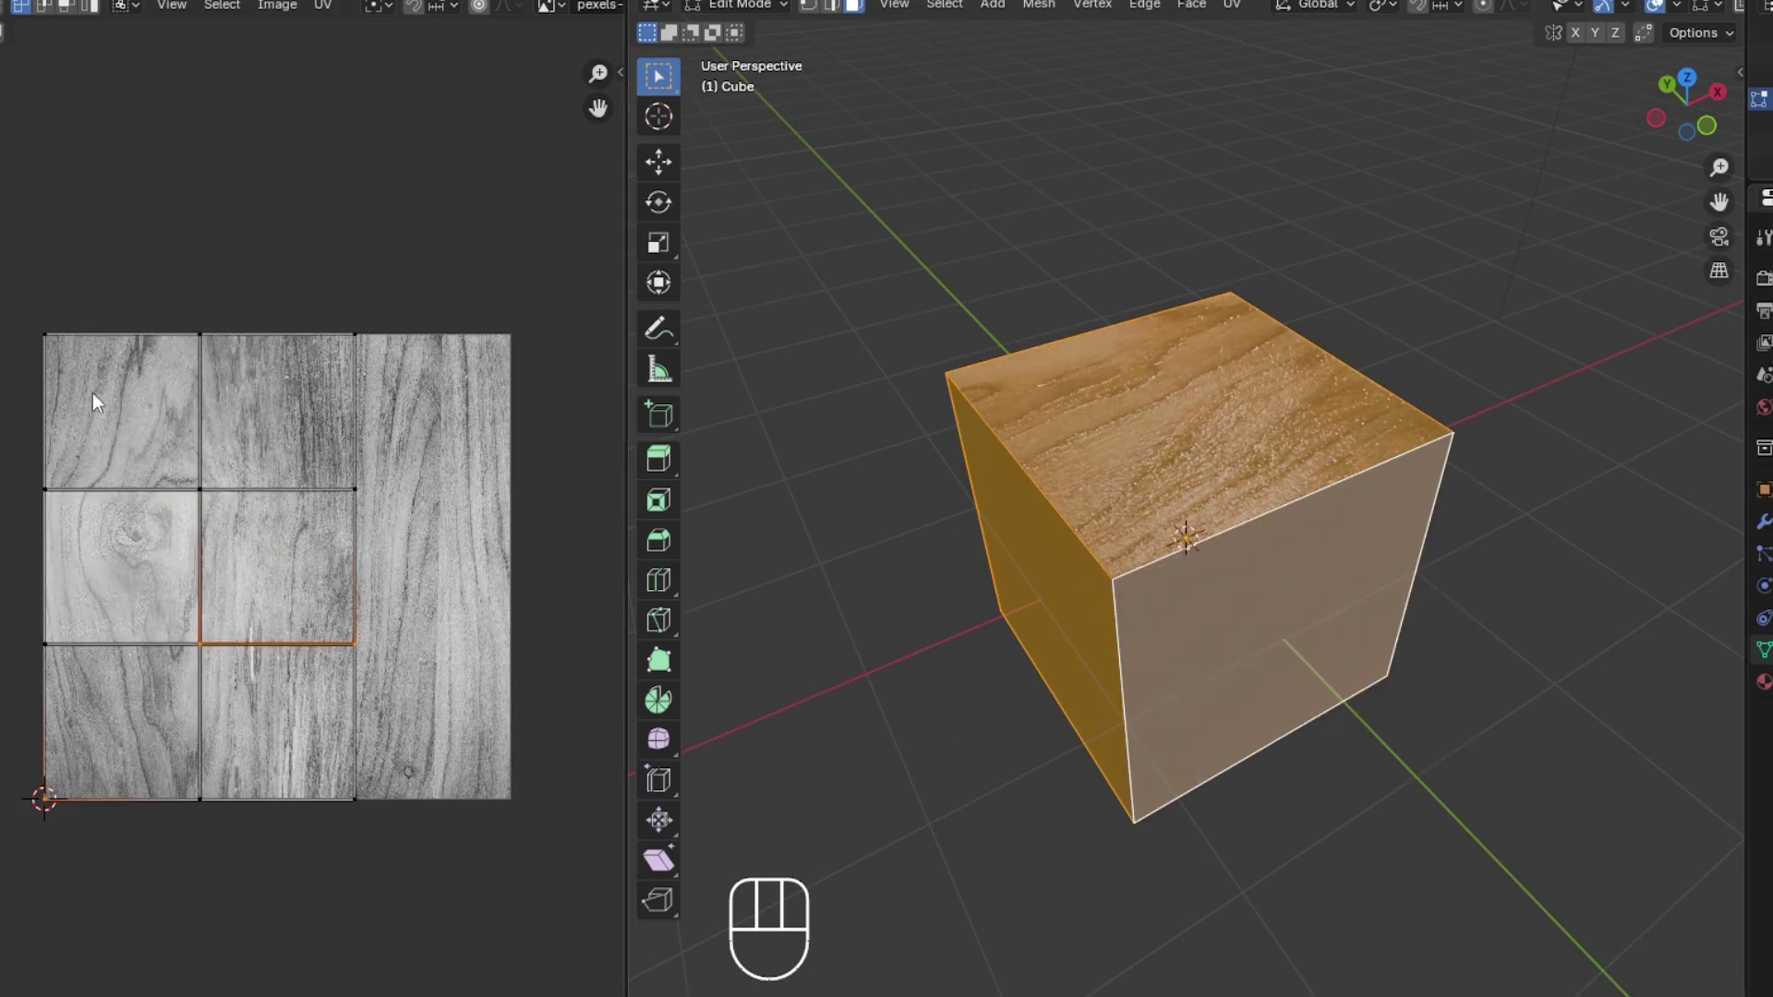
{"action": "left_click_drag", "start_coordinate": [27, 265], "coordinate": [369, 868]}
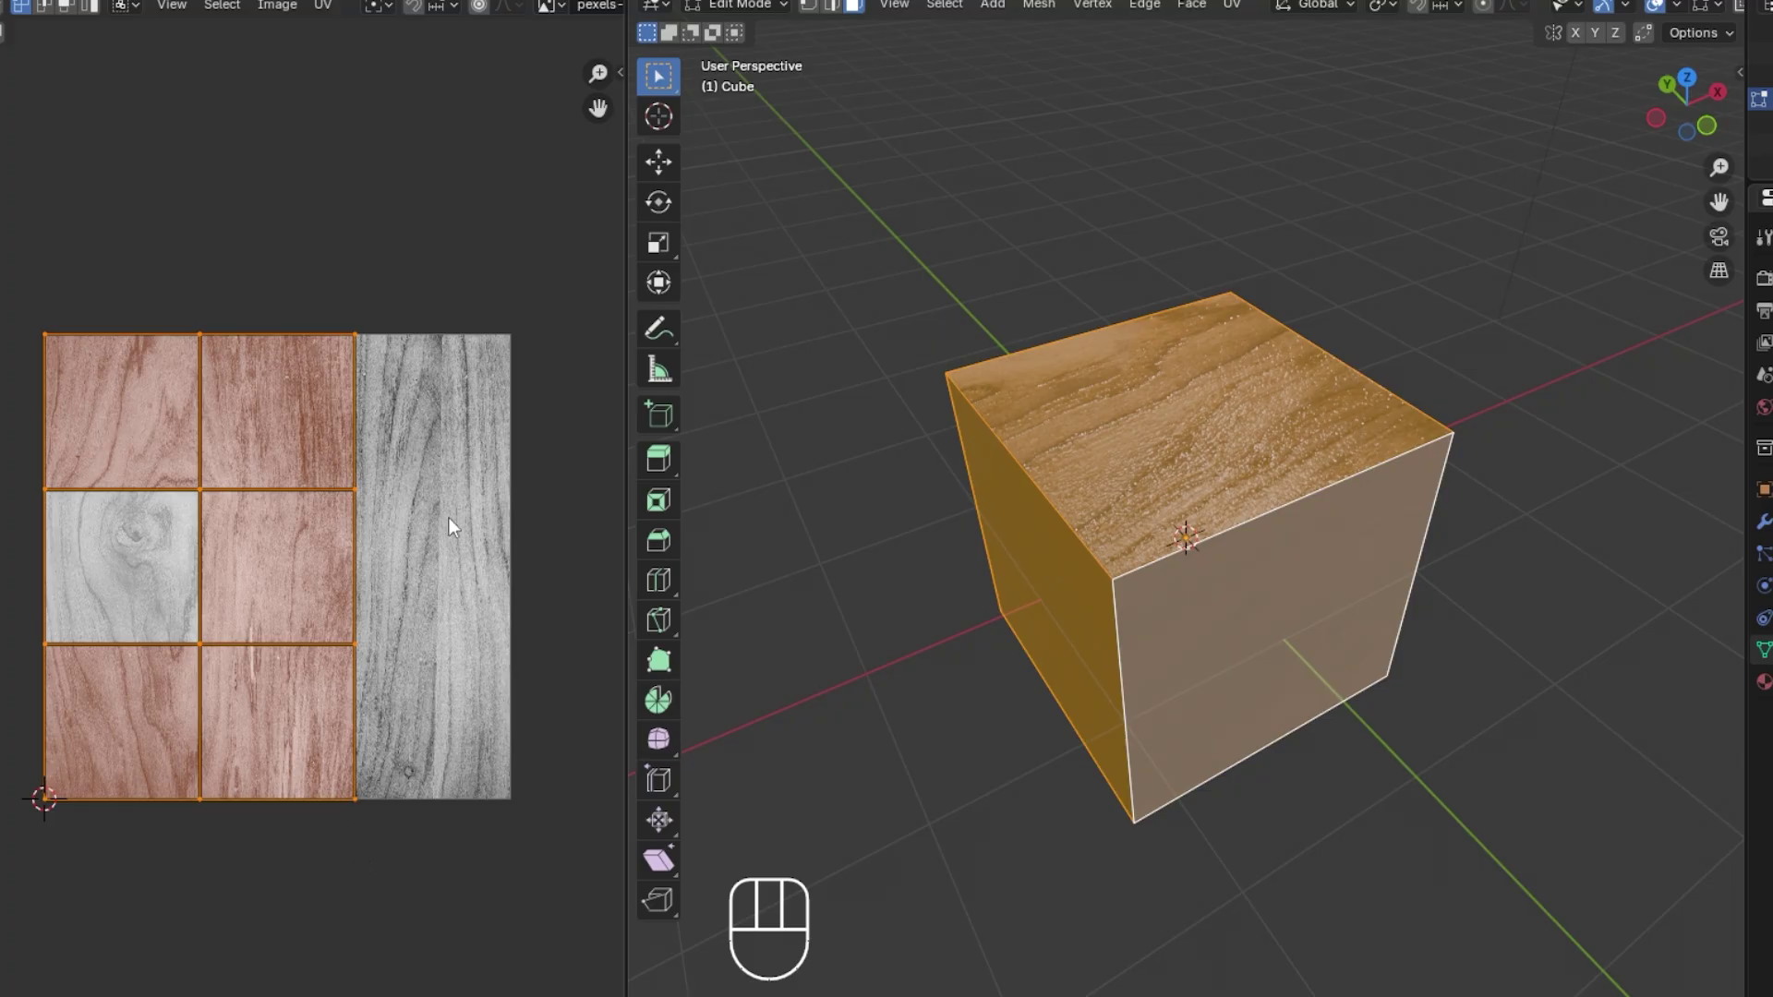
Unwrap with Cube Projection so every face covers the full wood image, orbiting to check
{"action": "key", "text": "u"}
{"action": "mouse_move", "coordinate": [1198, 408]}
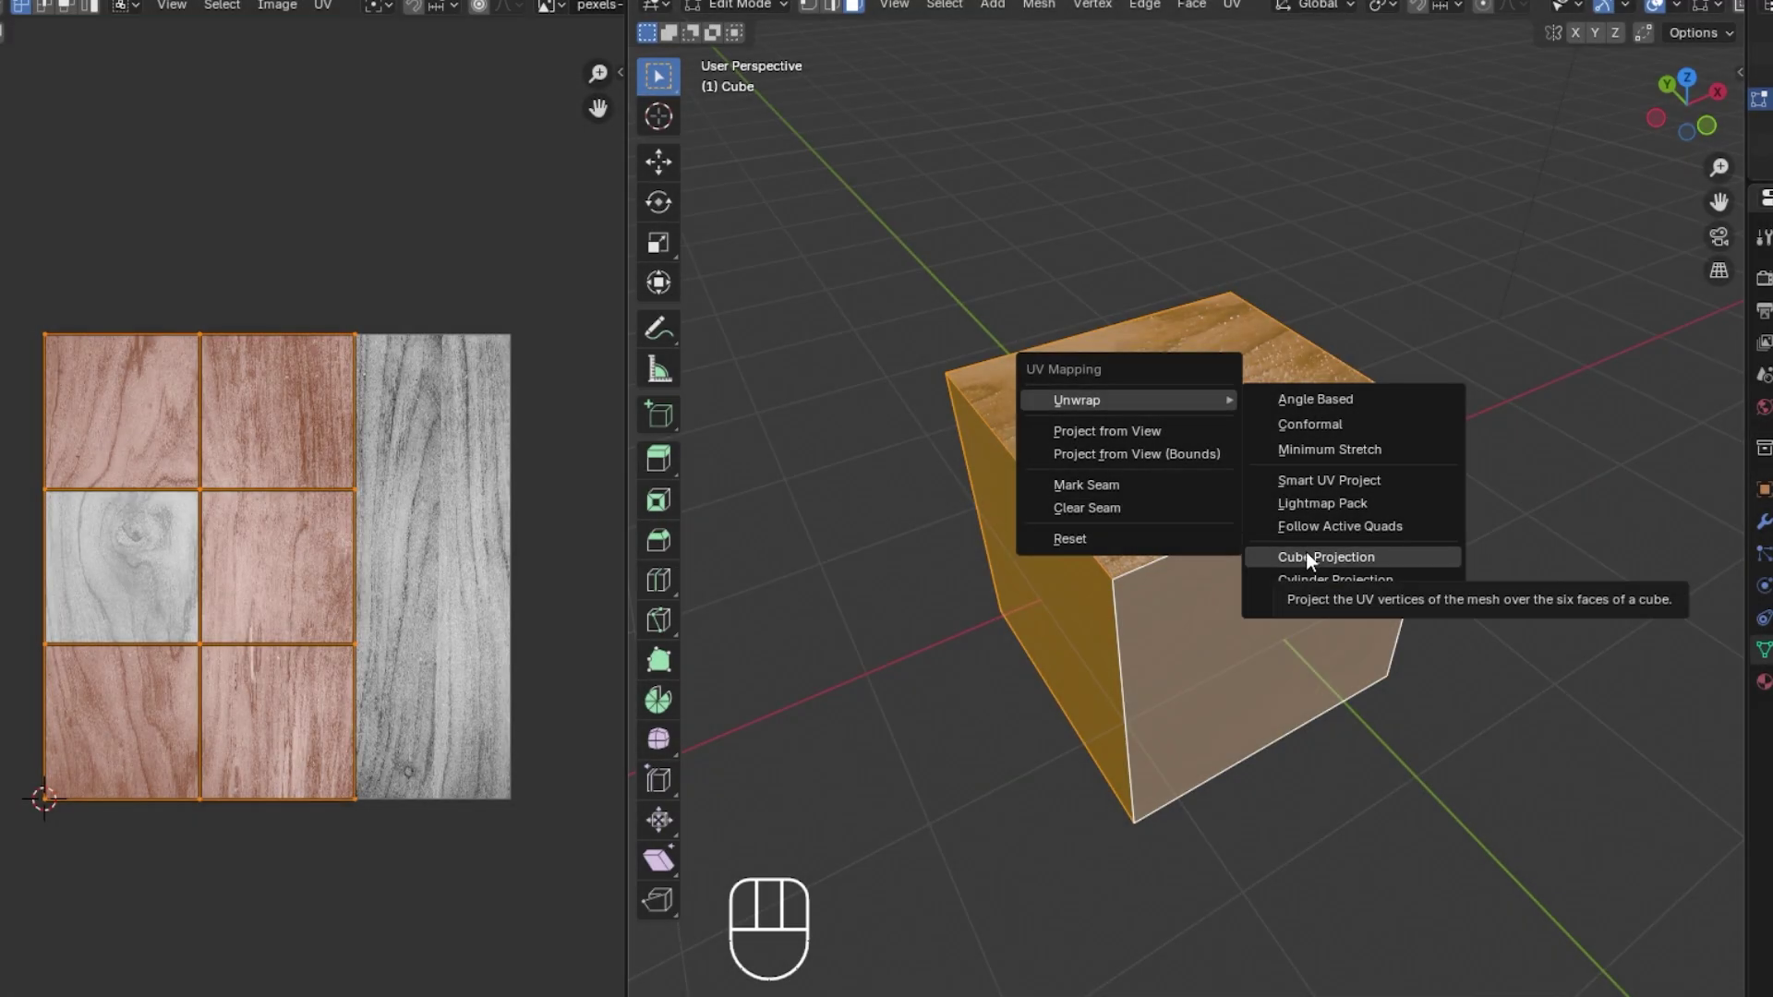
{"action": "left_click", "coordinate": [1305, 551]}
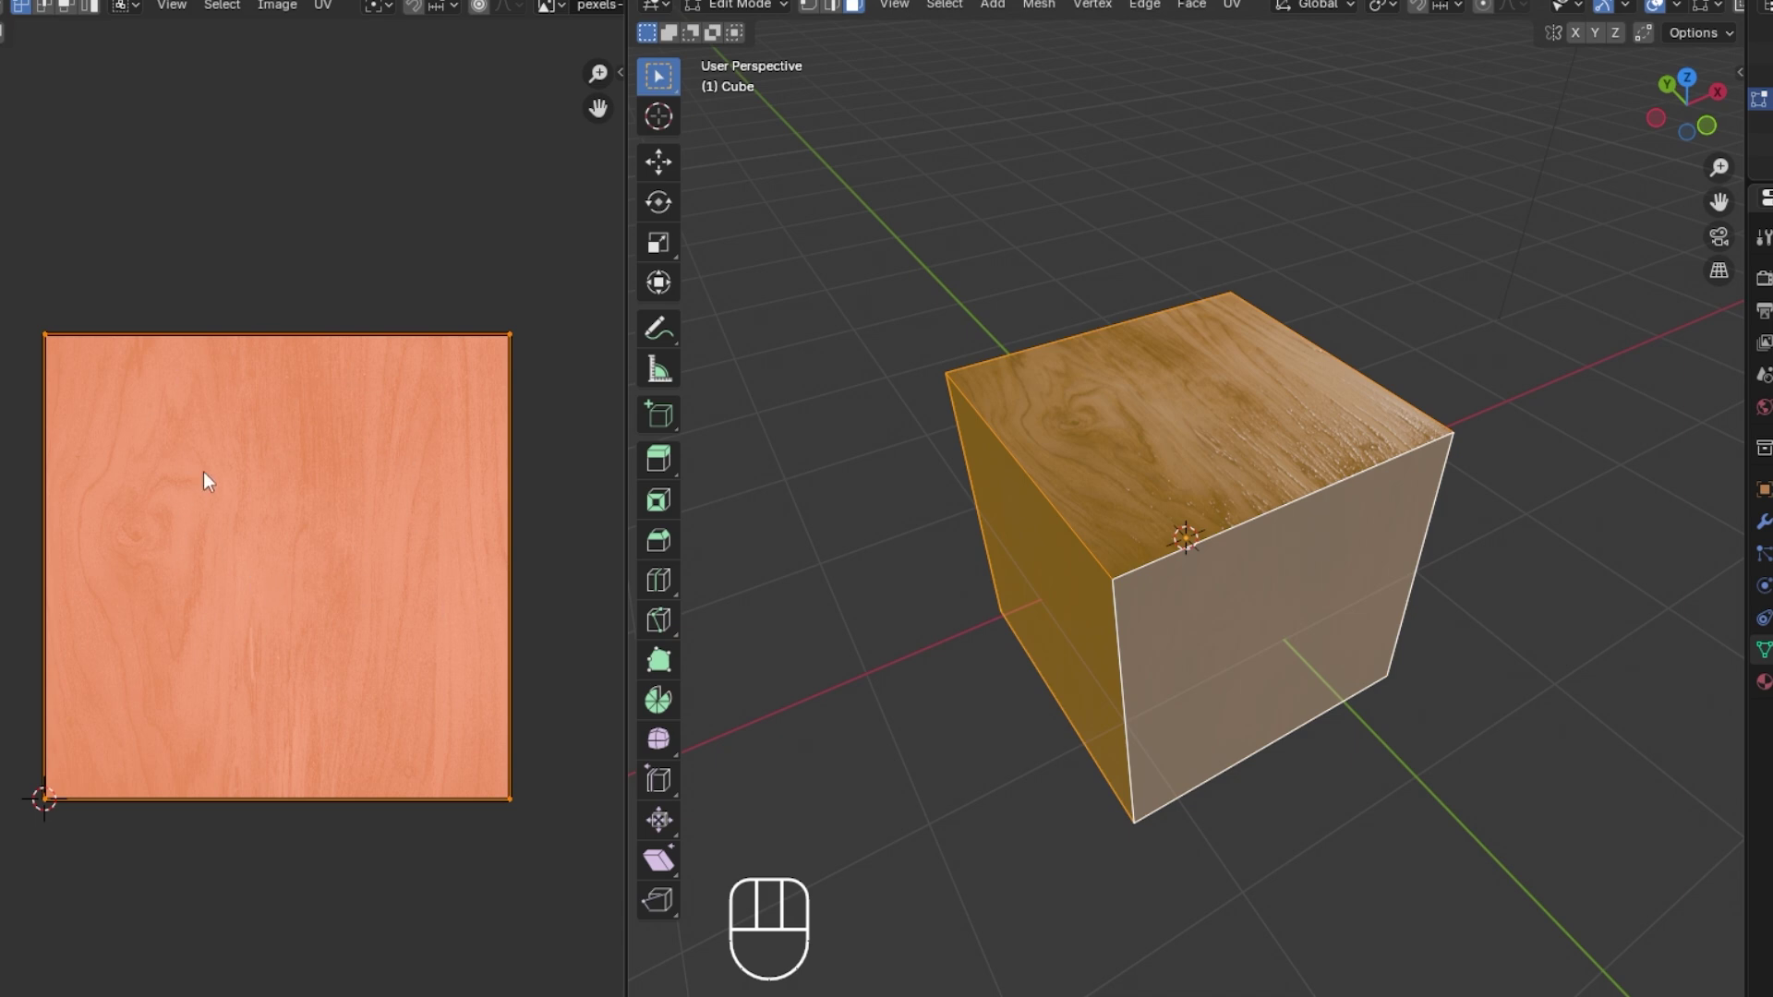
{"action": "middle_click_drag", "start_coordinate": [966, 573], "coordinate": [977, 533]}
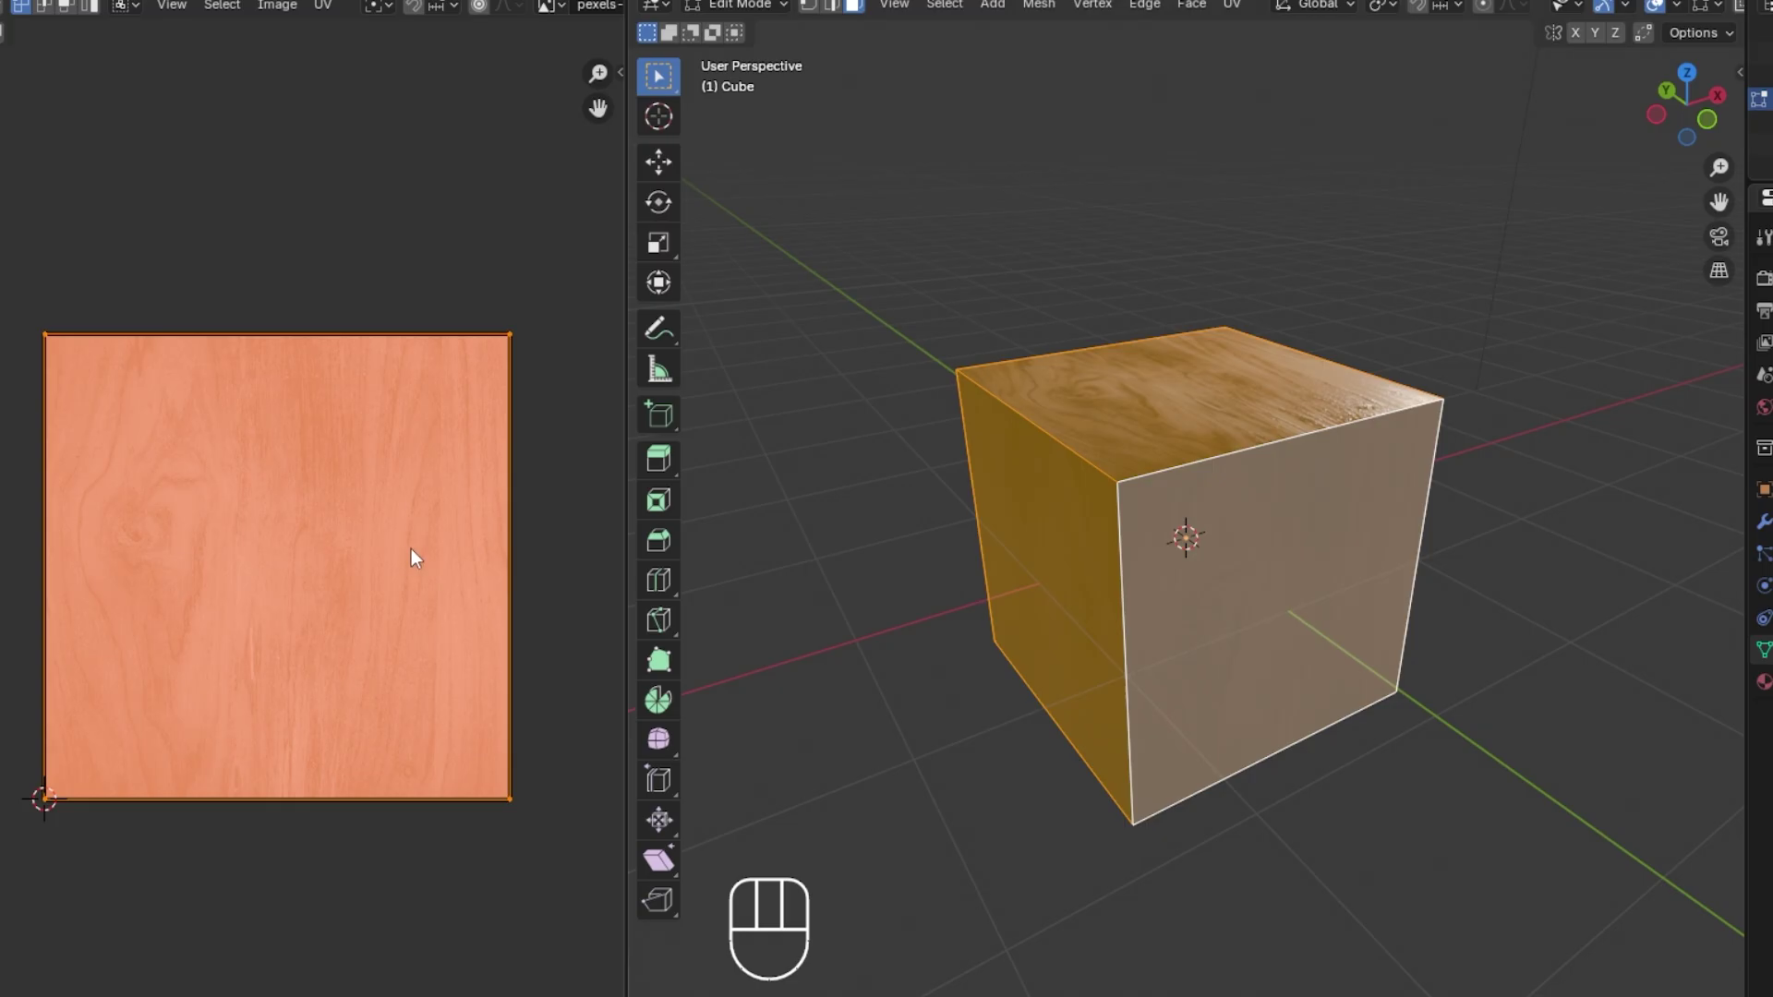
Undo twice back to one selected UV face, then try move, scale and rotate and cancel
{"action": "key", "text": "ctrl+z"}
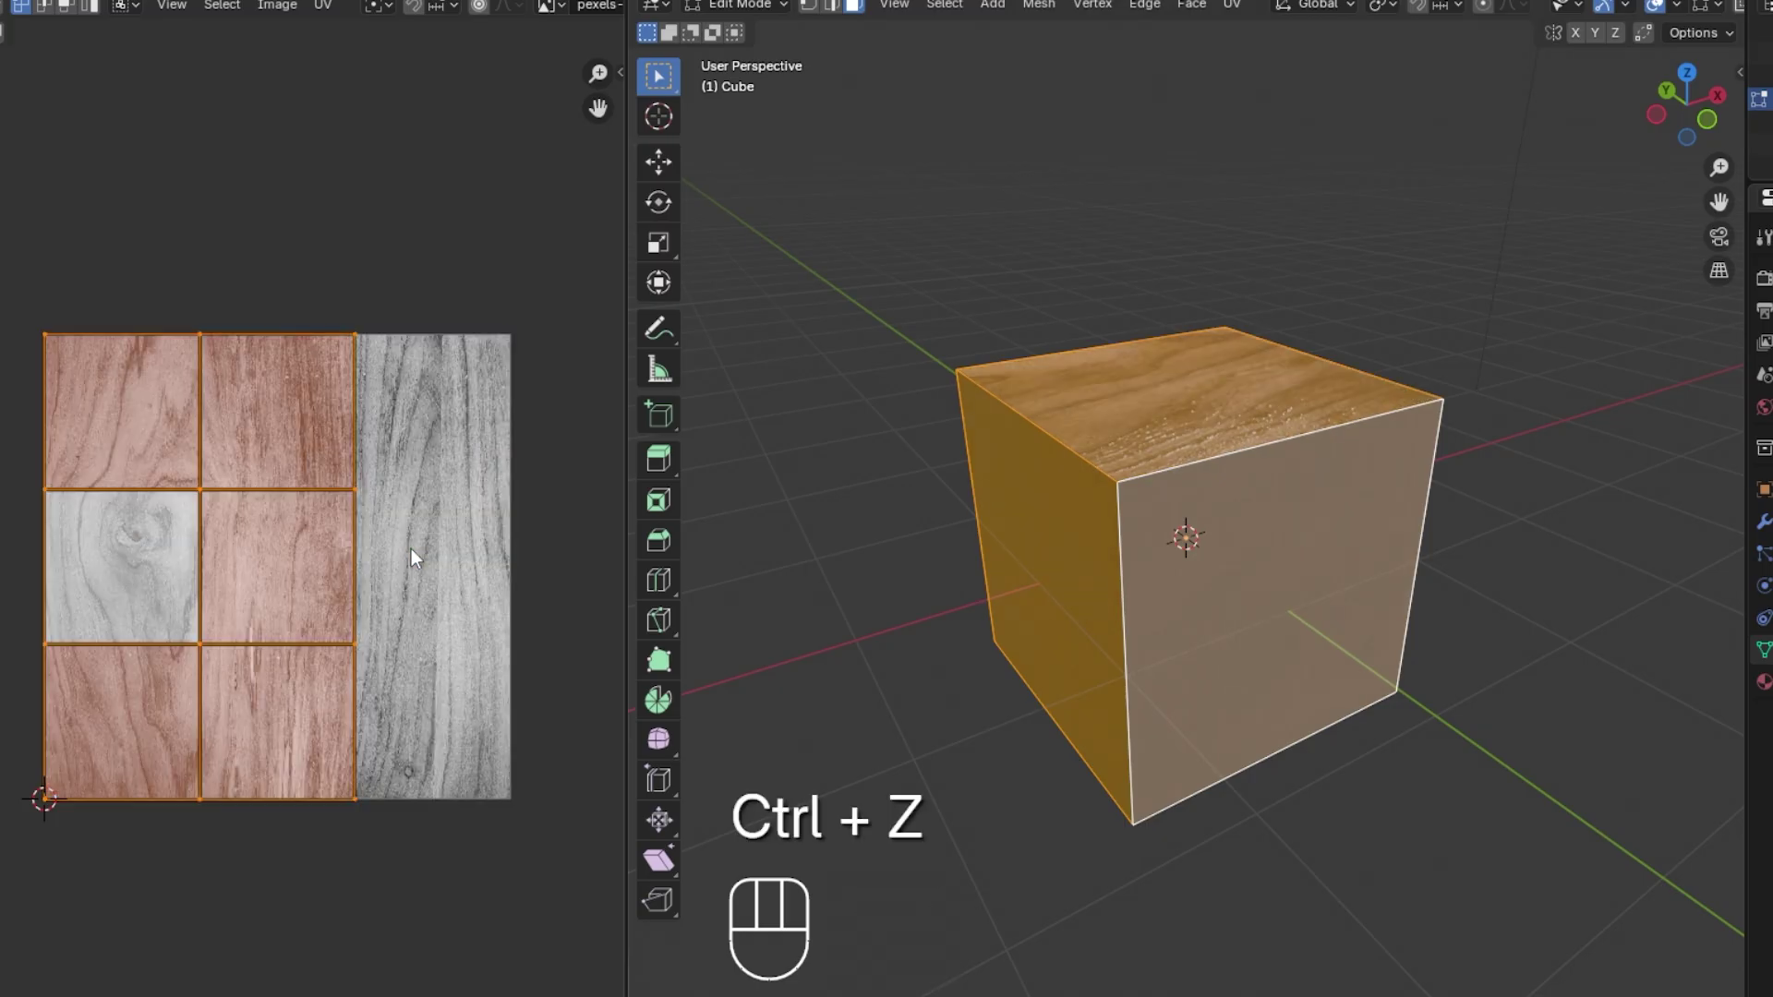
{"action": "key", "text": "ctrl+z"}
{"action": "key", "text": "ctrl+z"}
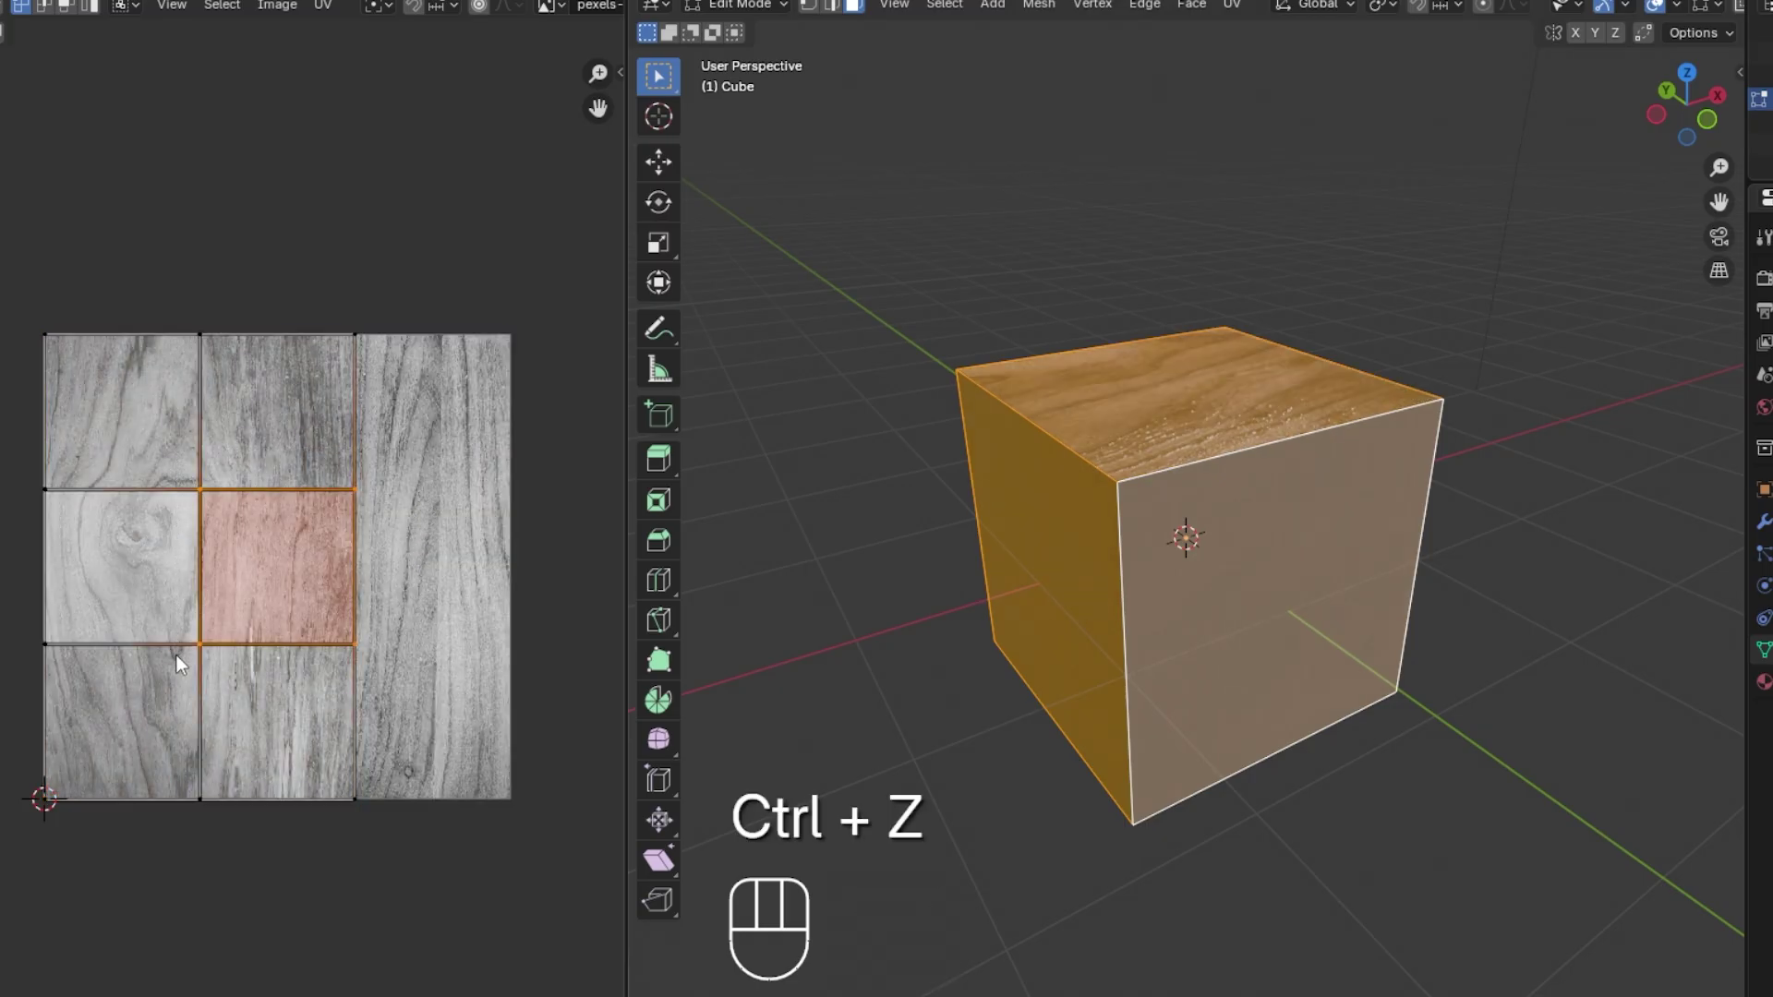
{"action": "key", "text": "g"}
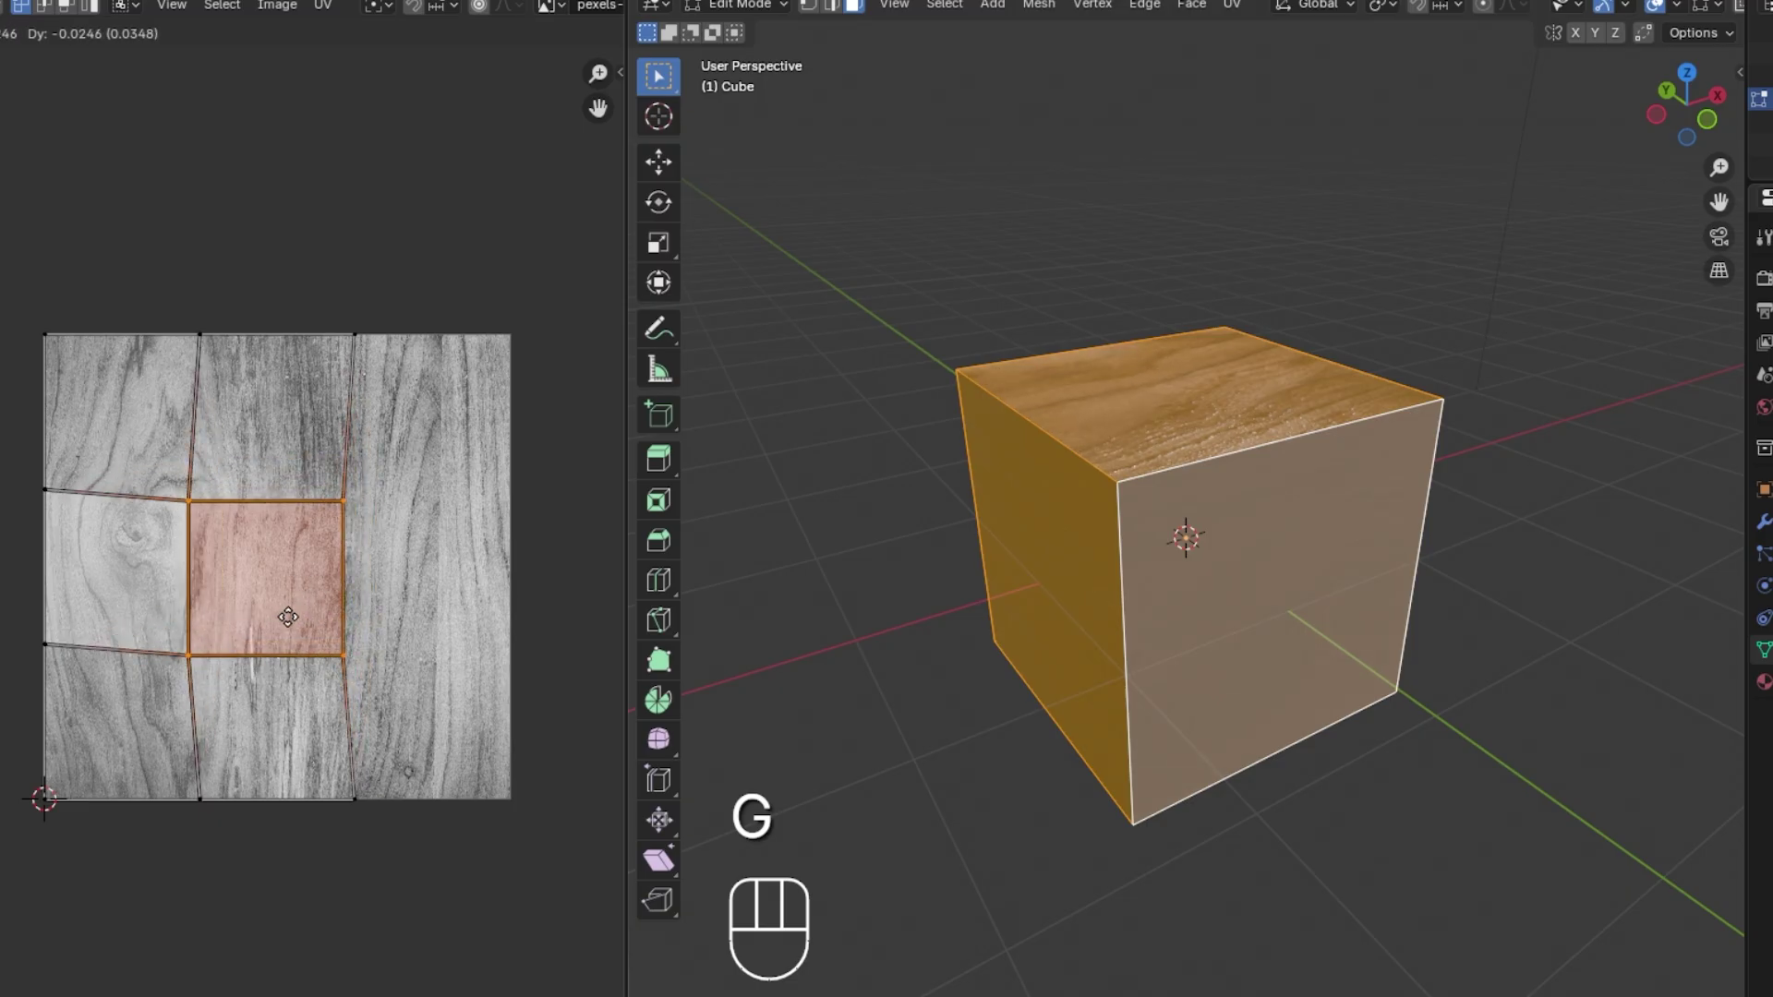
{"action": "key", "text": "s"}
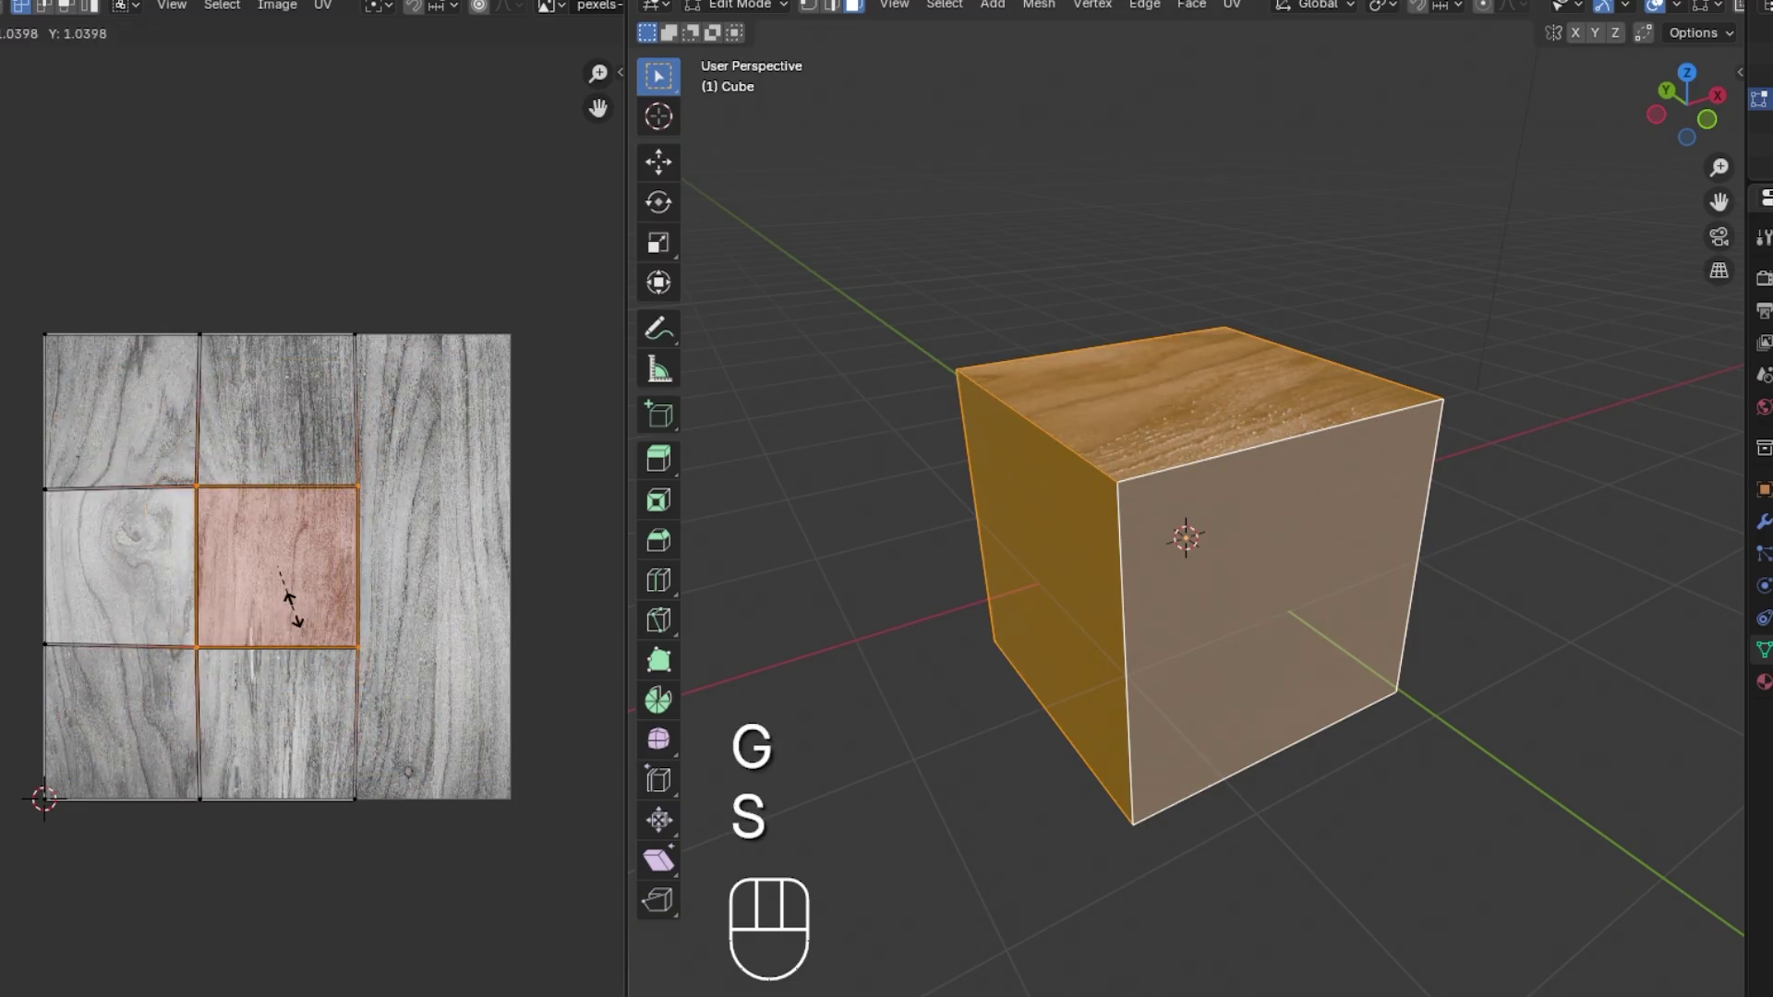
{"action": "key", "text": "r"}
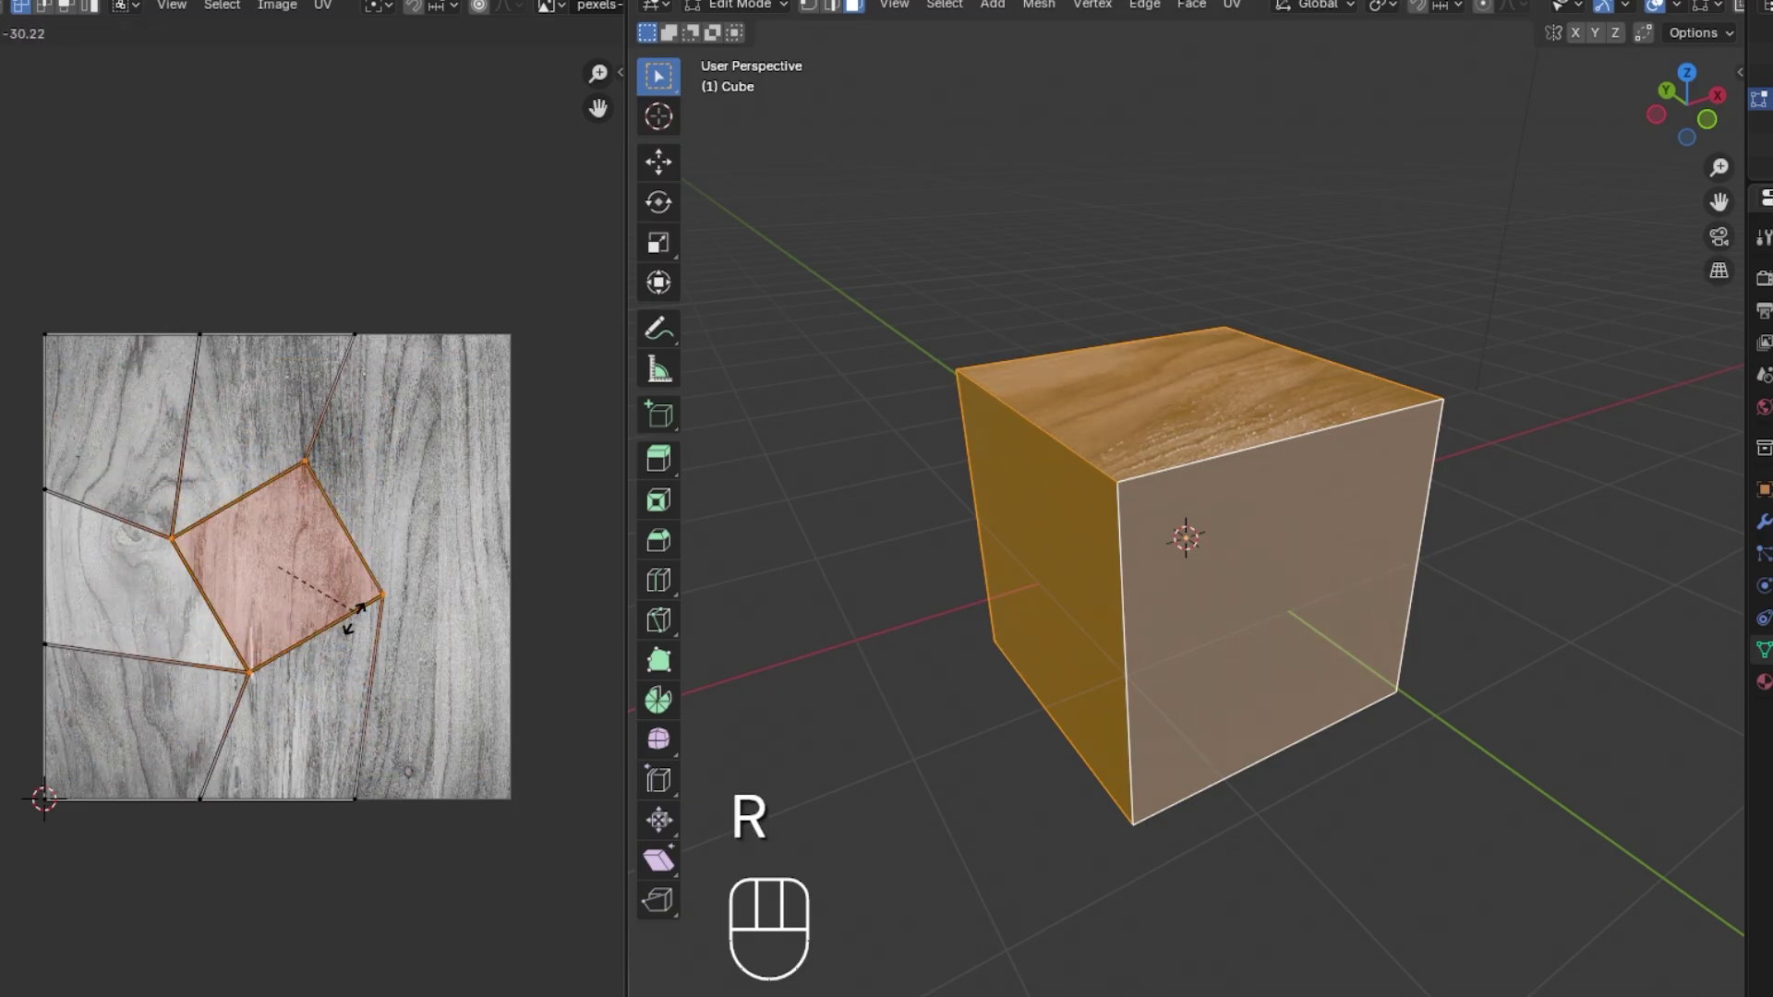
{"action": "right_click", "coordinate": [354, 616]}
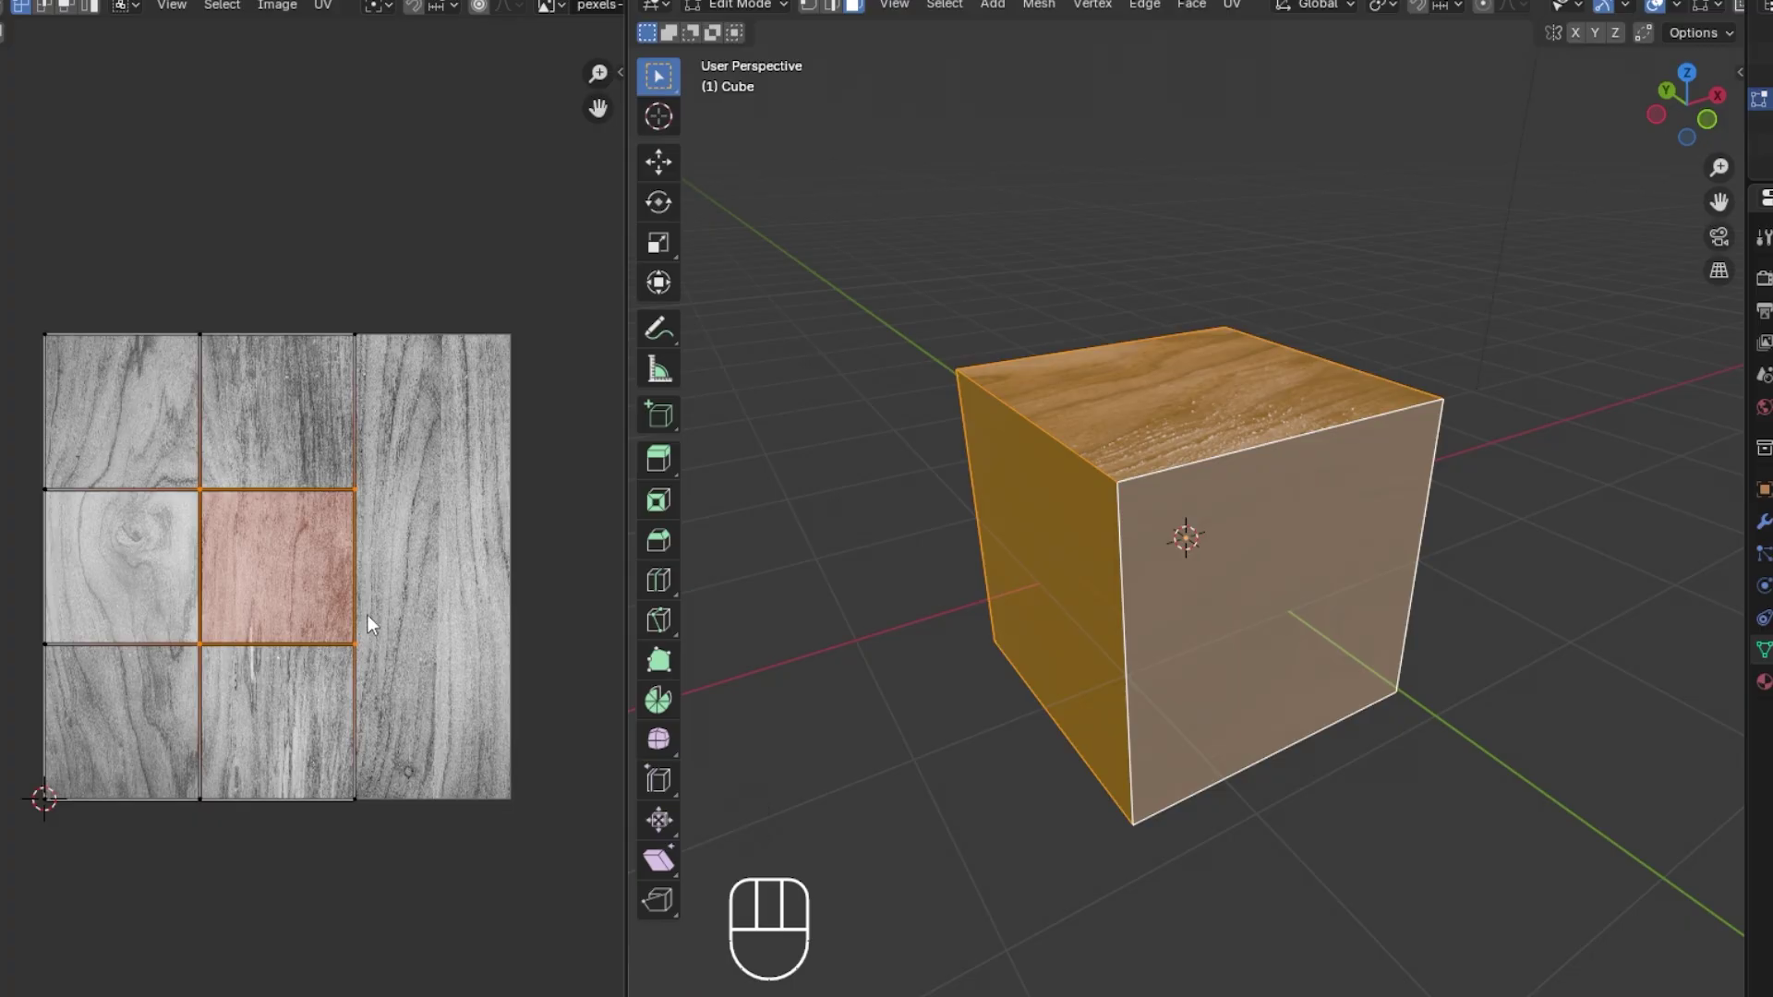
Select all UV faces and try moving the whole layout, then cancel the move
{"action": "key", "text": "a"}
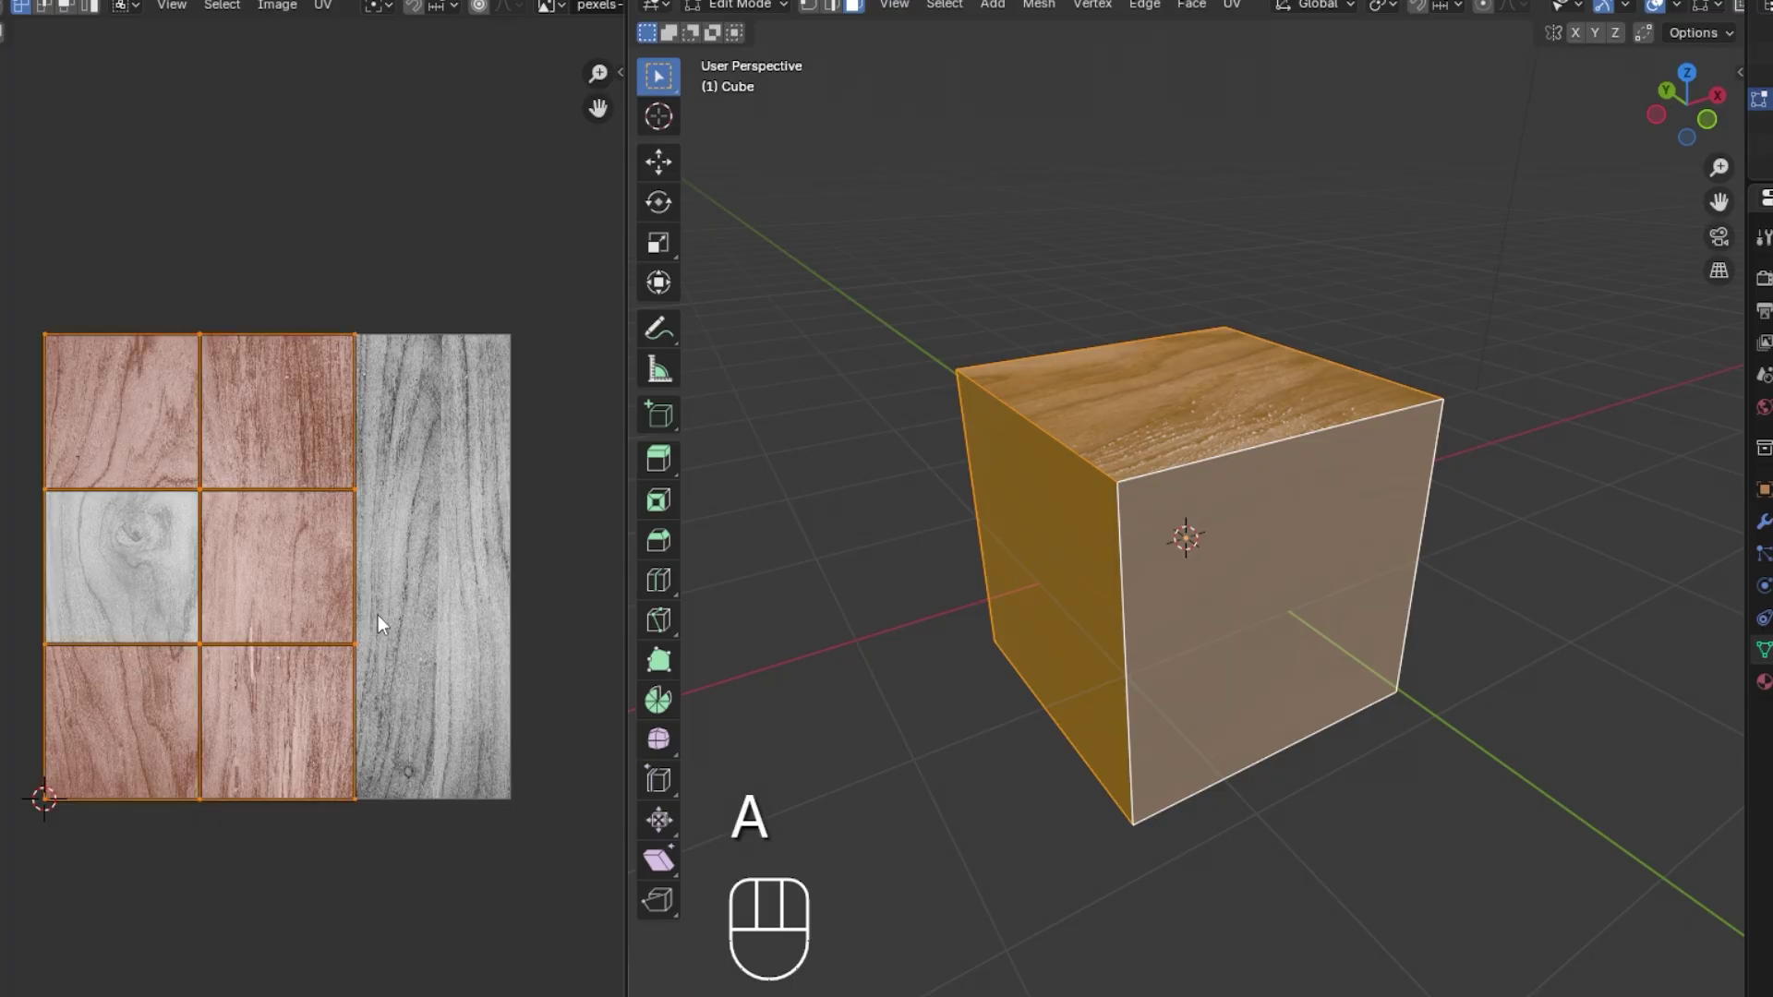
{"action": "key", "text": "g"}
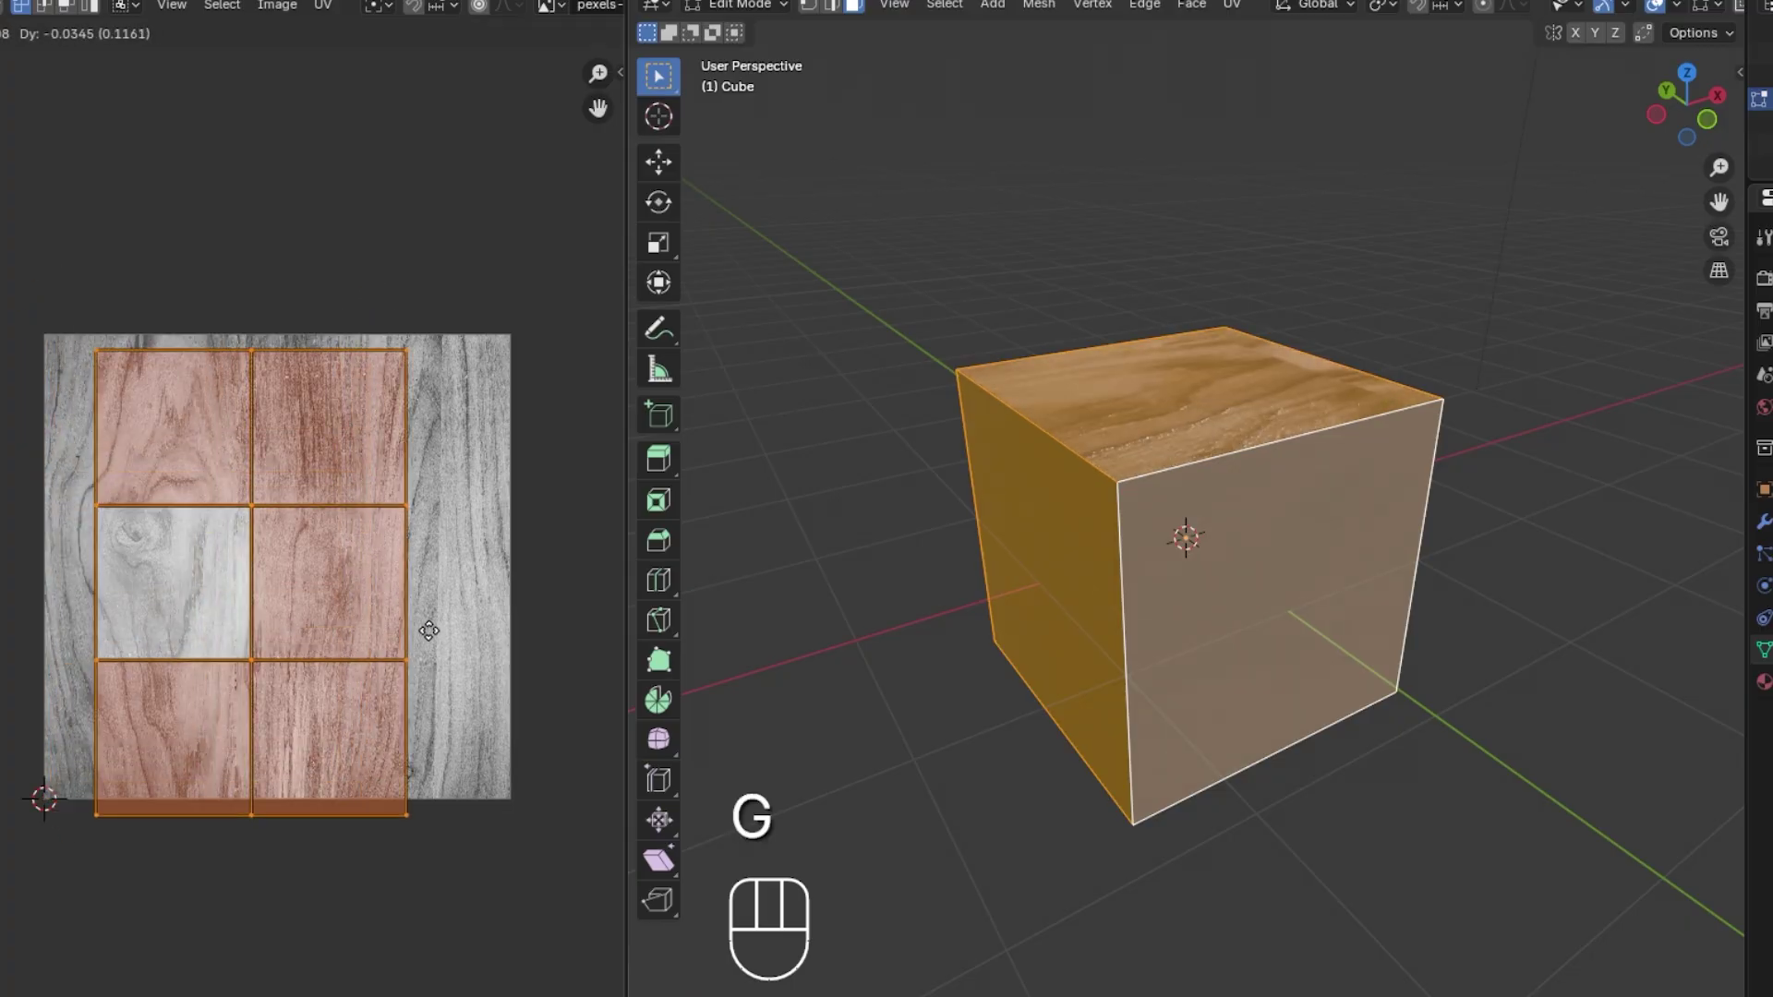
{"action": "right_click", "coordinate": [428, 629]}
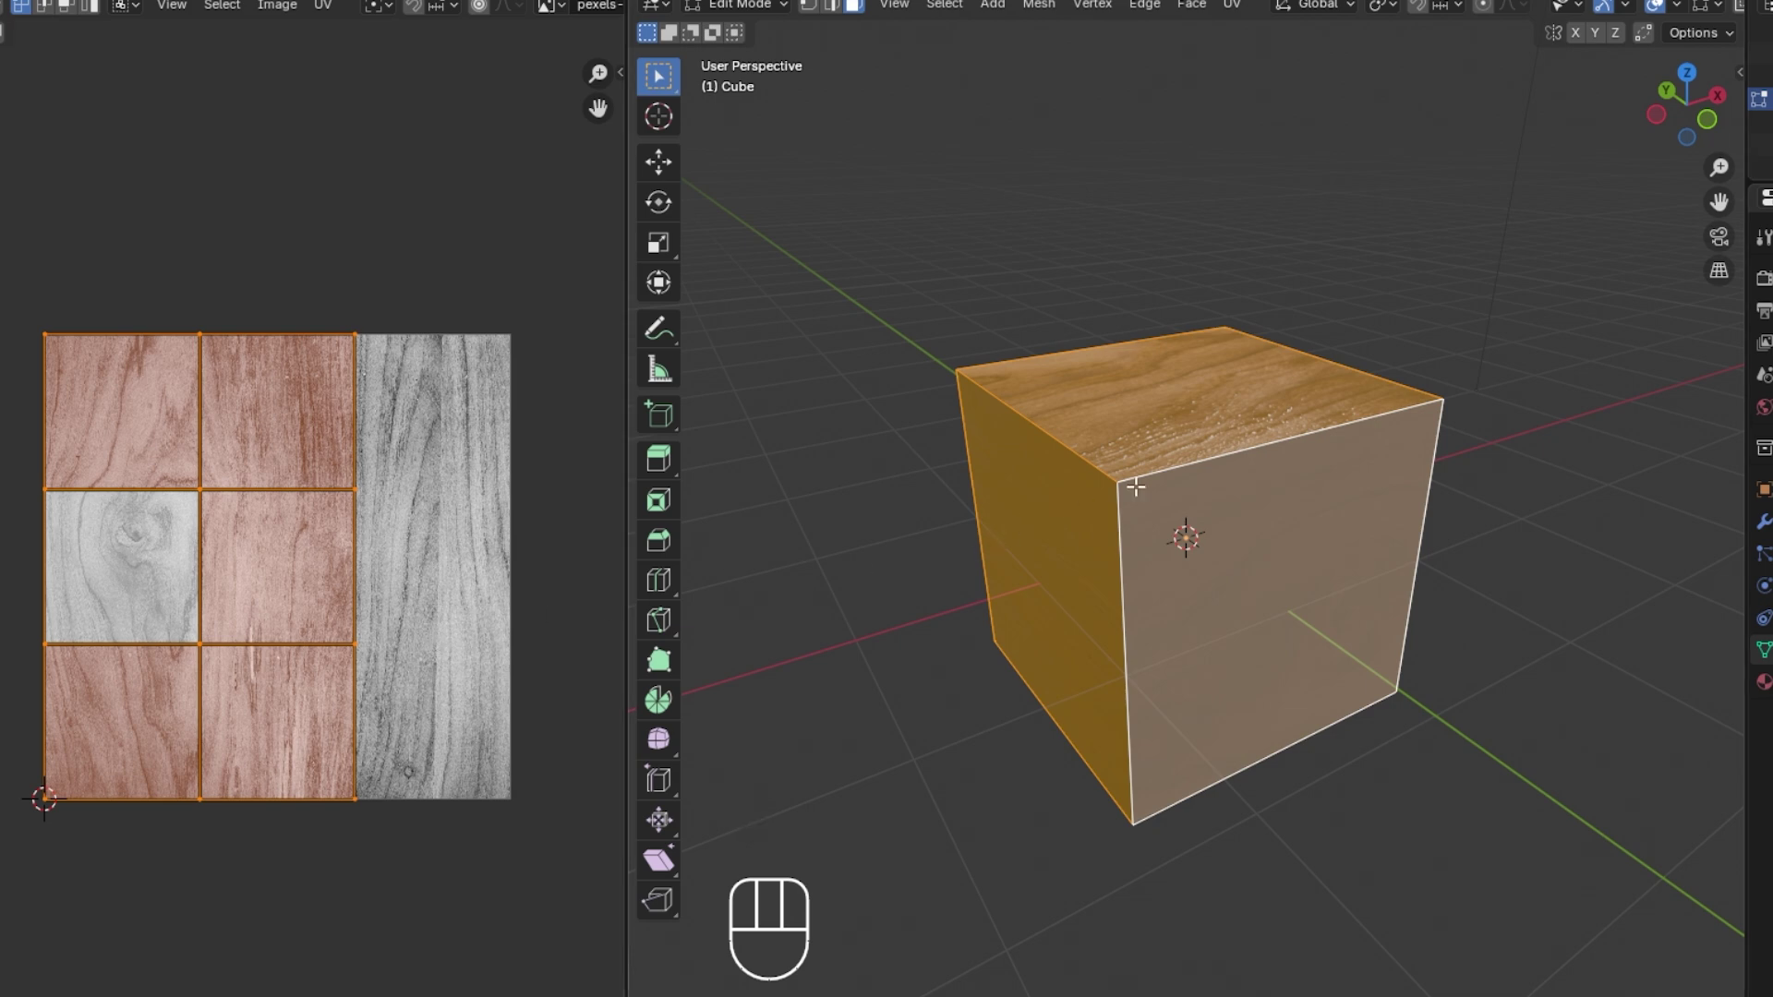
In edge select mode, mark the cube's top-front edge as a UV seam
{"action": "left_click", "coordinate": [1185, 466]}
{"action": "key", "text": "2"}
{"action": "left_click", "coordinate": [1185, 466]}
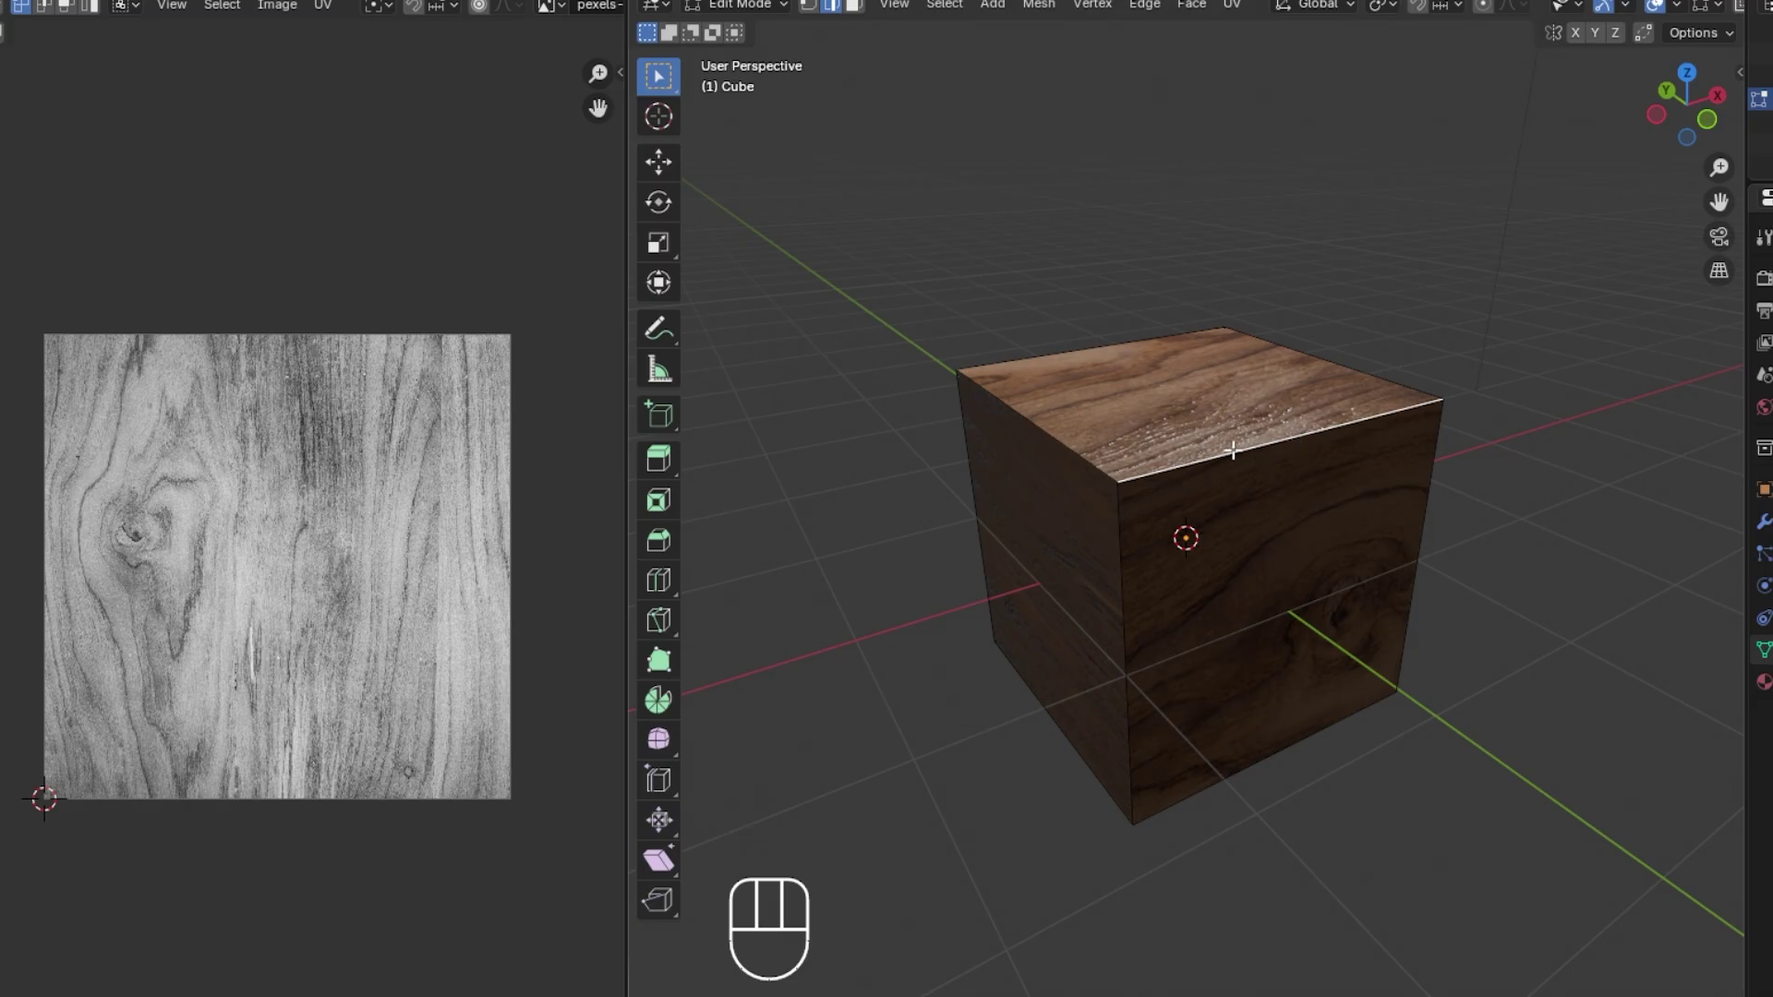
{"action": "key", "text": "ctrl+e"}
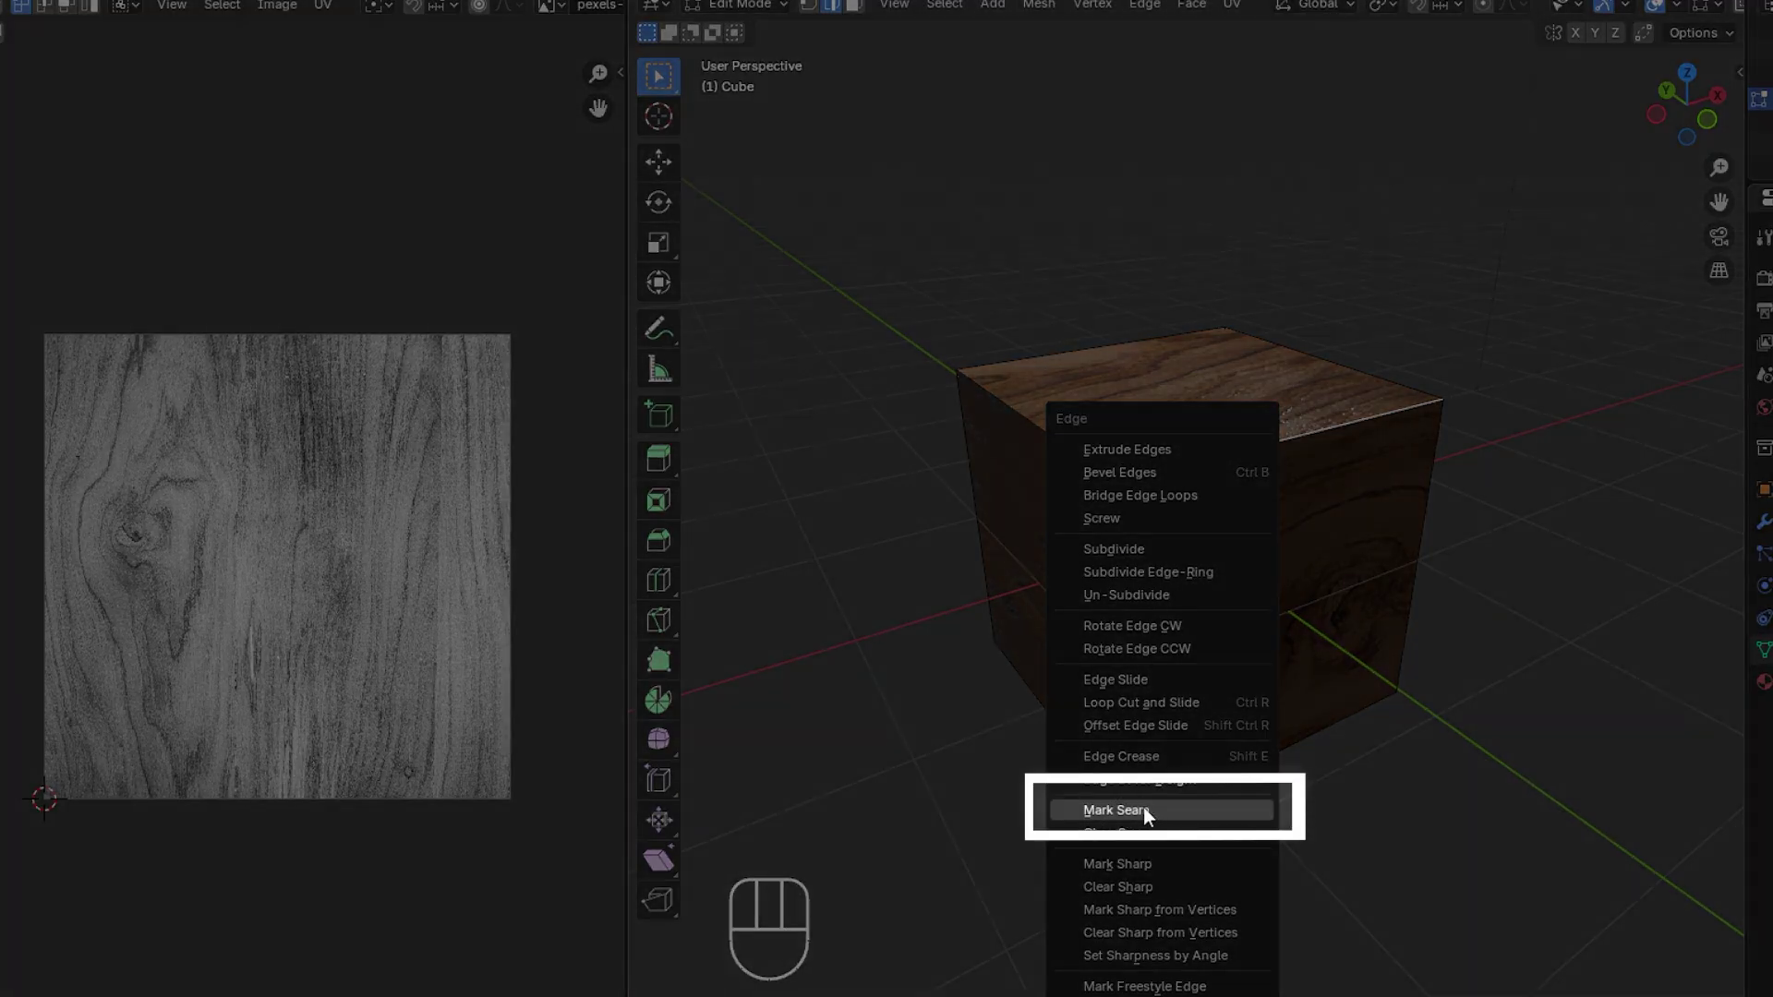
{"action": "left_click", "coordinate": [1143, 809]}
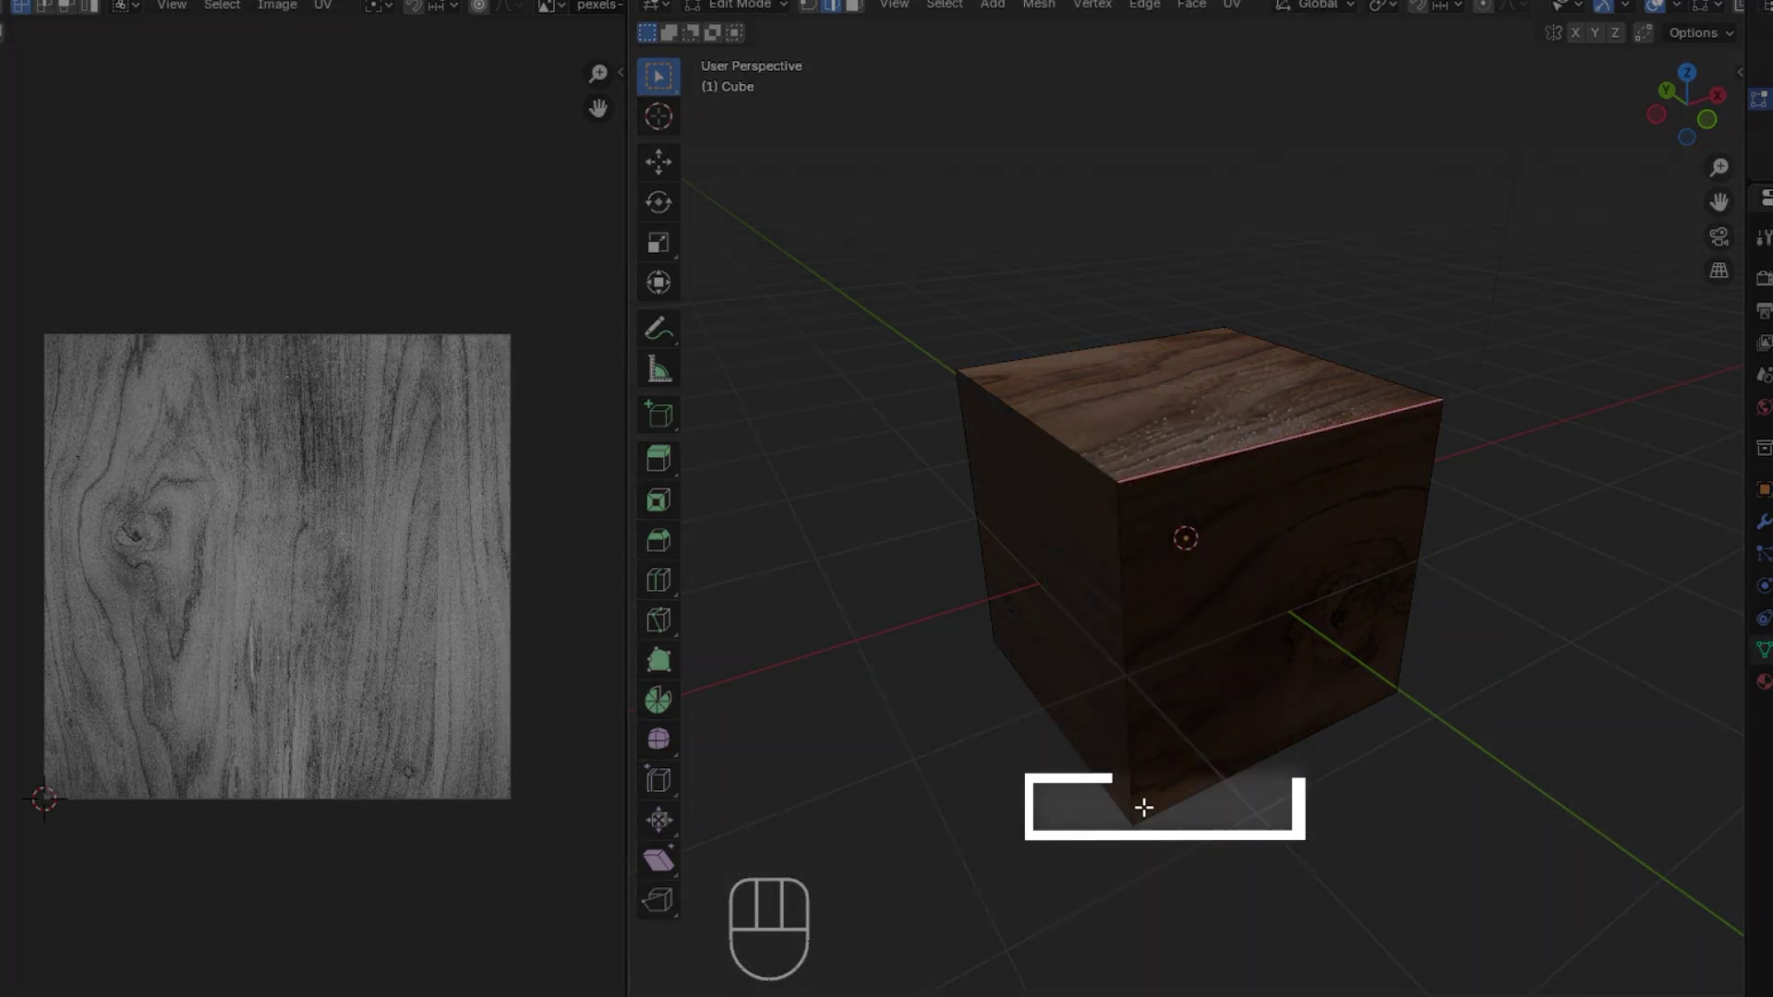
{"action": "middle_click_drag", "start_coordinate": [1318, 490], "coordinate": [1274, 378], "text": "ctrl"}
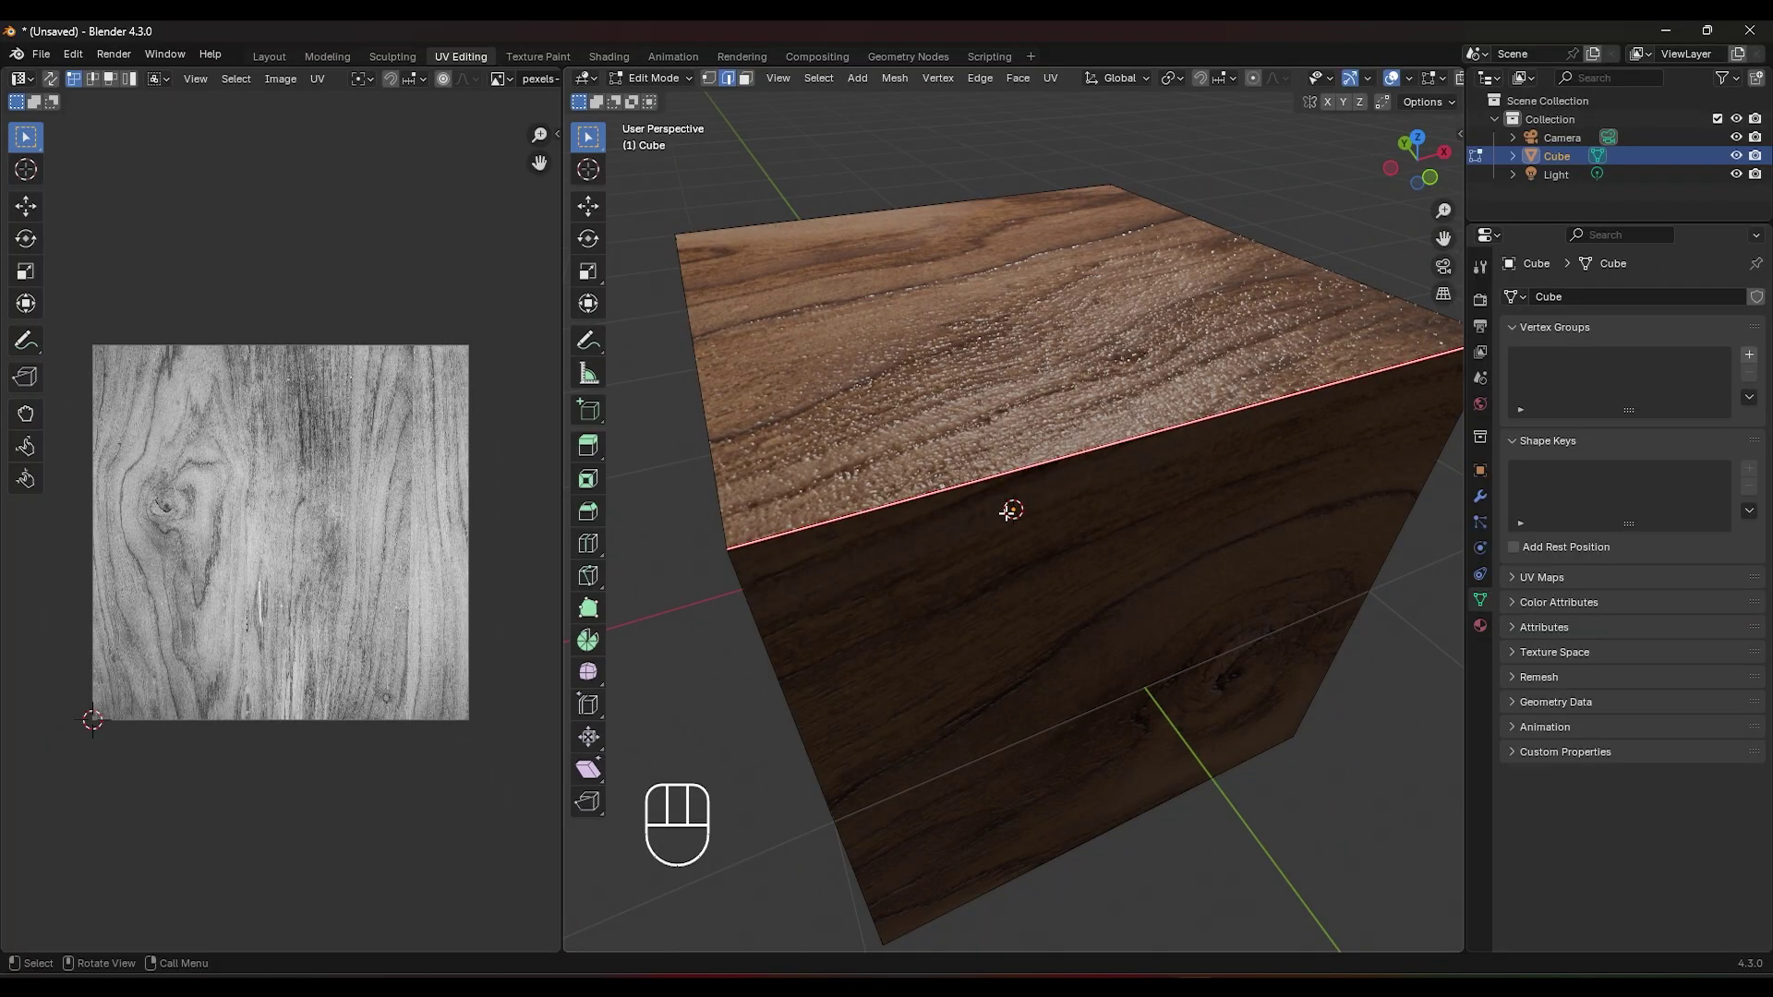
Zoom out to fit the whole cube and switch the viewport to Rendered shading
{"action": "middle_click_drag", "start_coordinate": [1008, 512], "coordinate": [1096, 646], "text": "ctrl"}
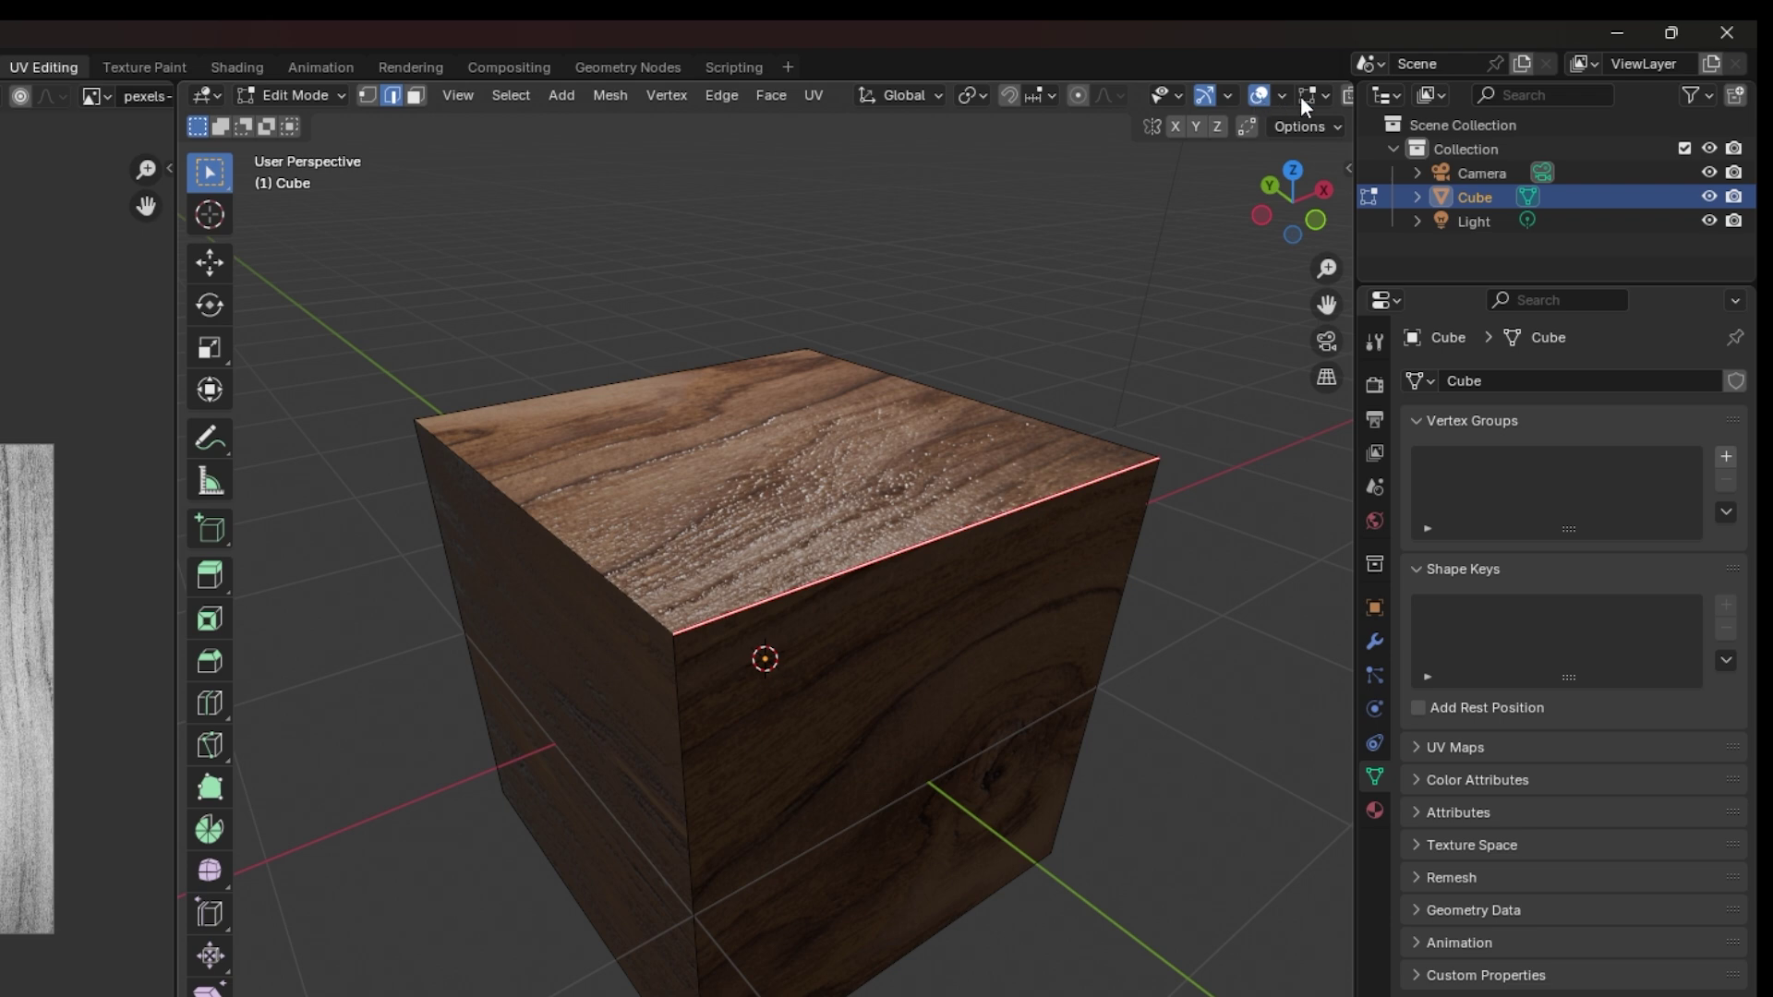
{"action": "scroll", "coordinate": [1299, 96], "scroll_direction": "down", "scroll_amount": 3}
{"action": "left_click", "coordinate": [1299, 92]}
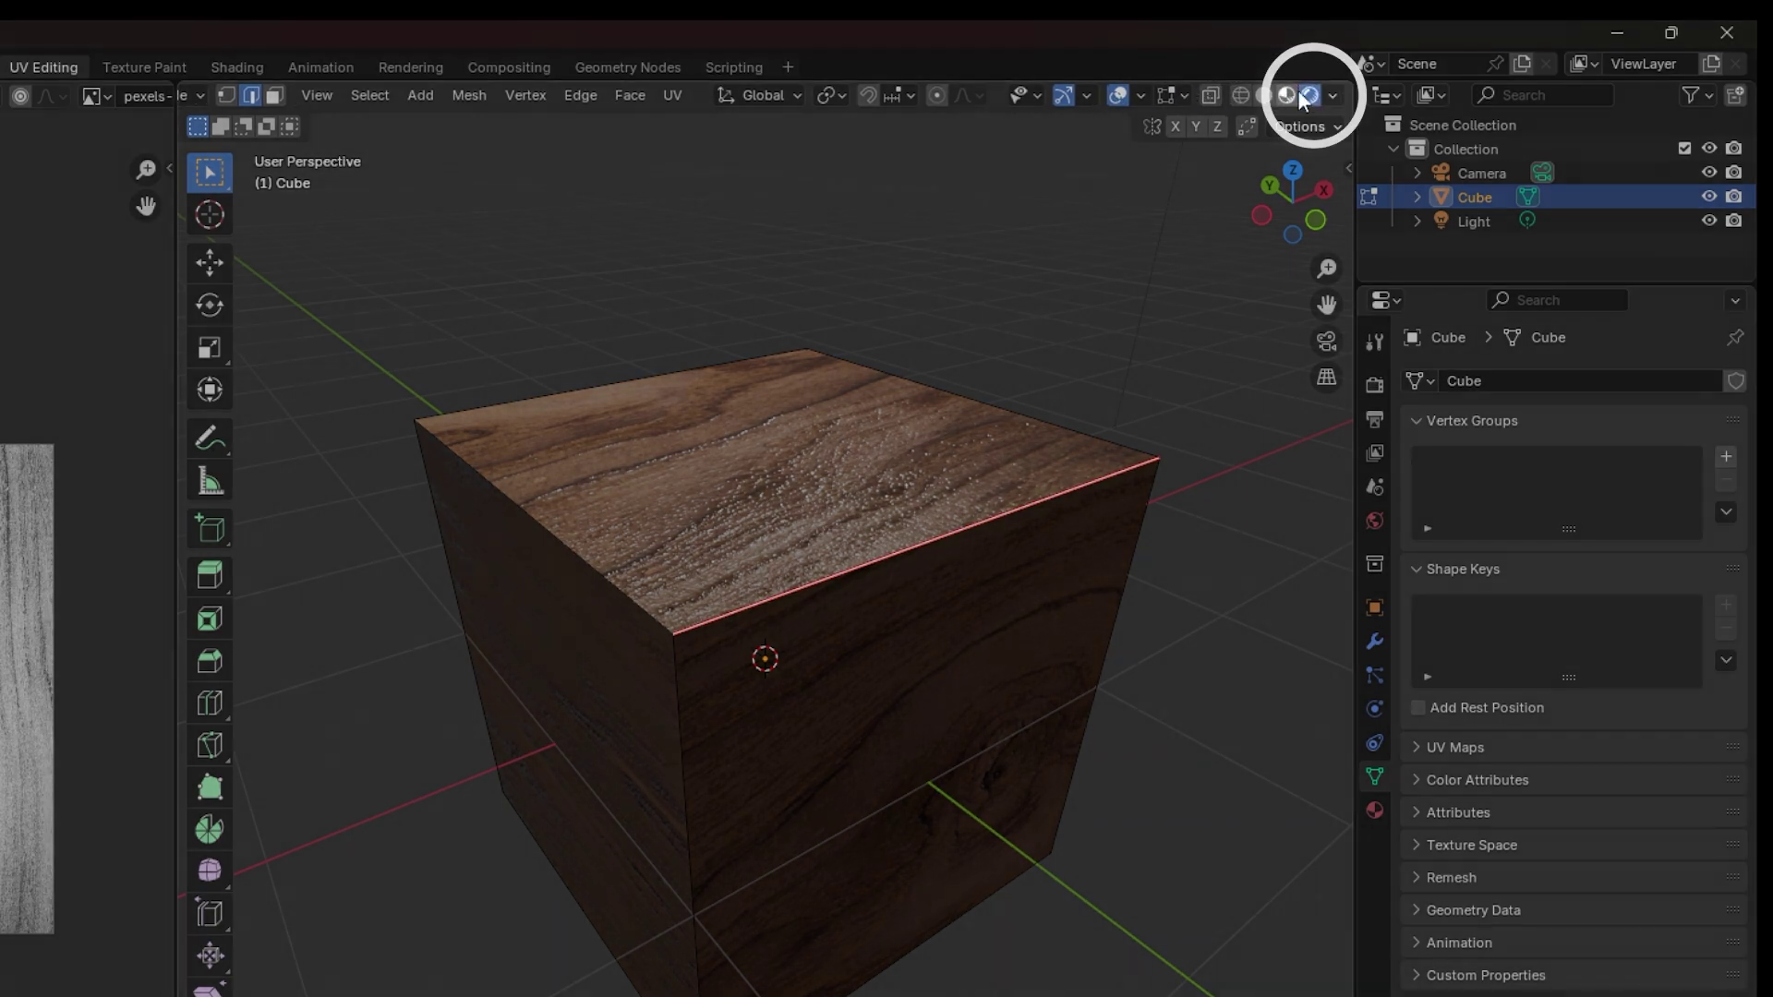